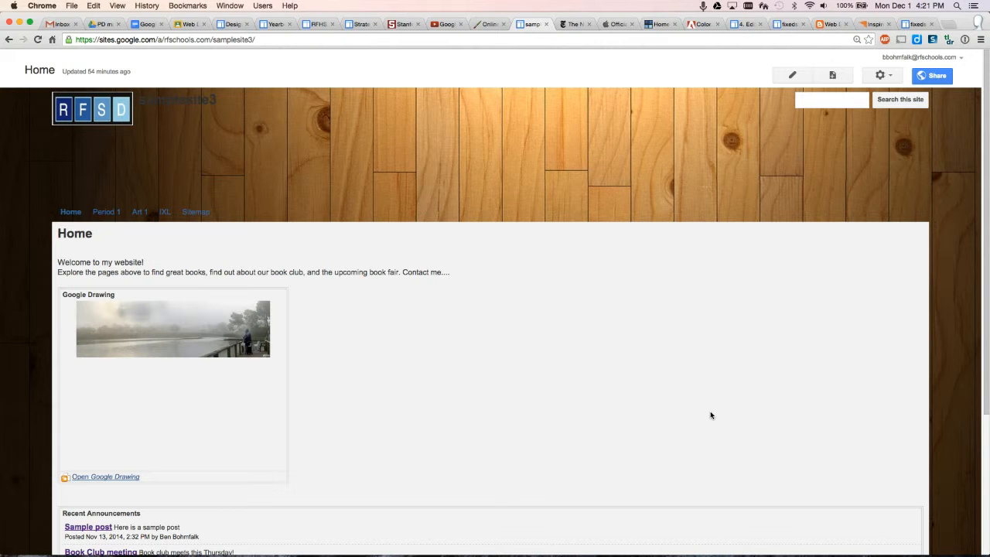
# Open the site's Themes, Colors, and Fonts settings and show the text options for the entire page
pyautogui.click(883, 76)
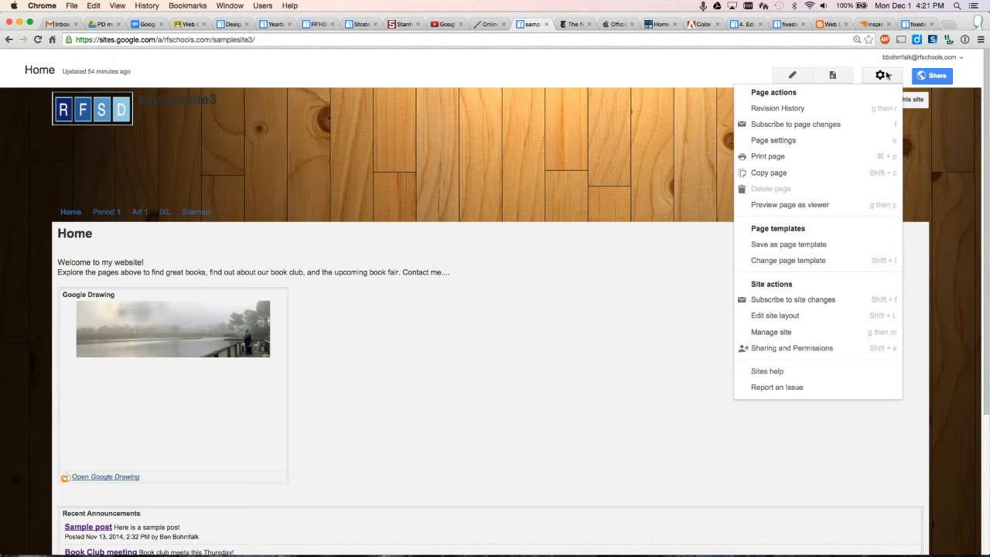
pyautogui.click(787, 333)
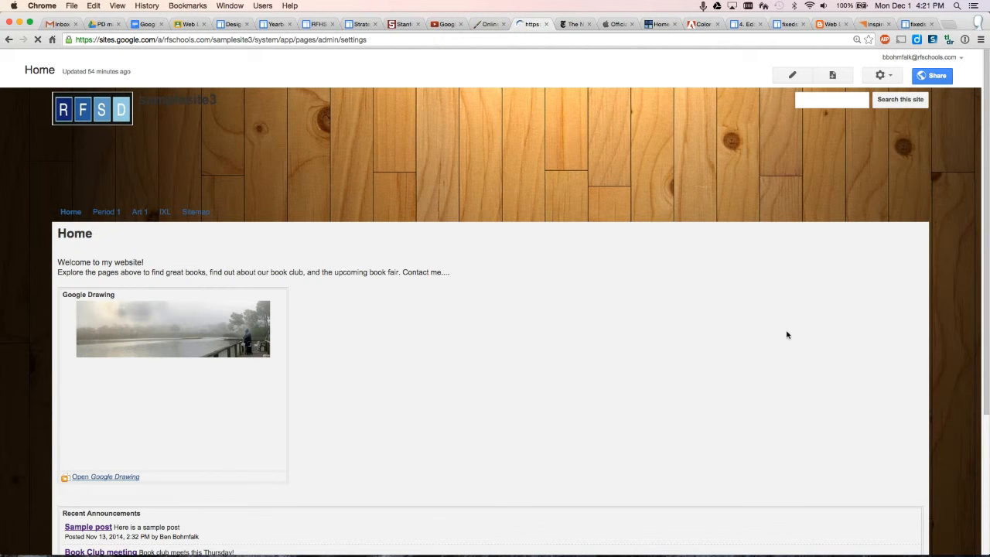
pyautogui.click(32, 328)
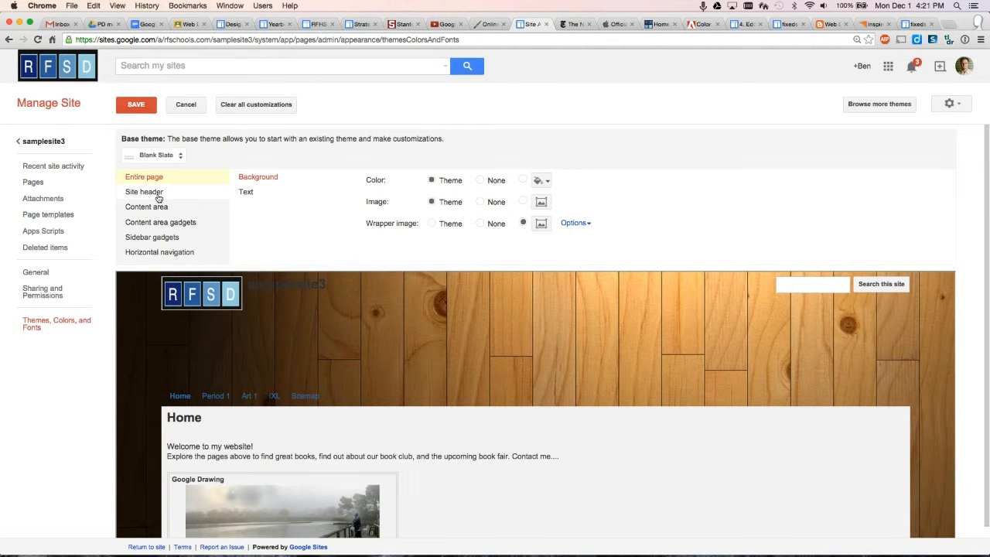
pyautogui.click(249, 192)
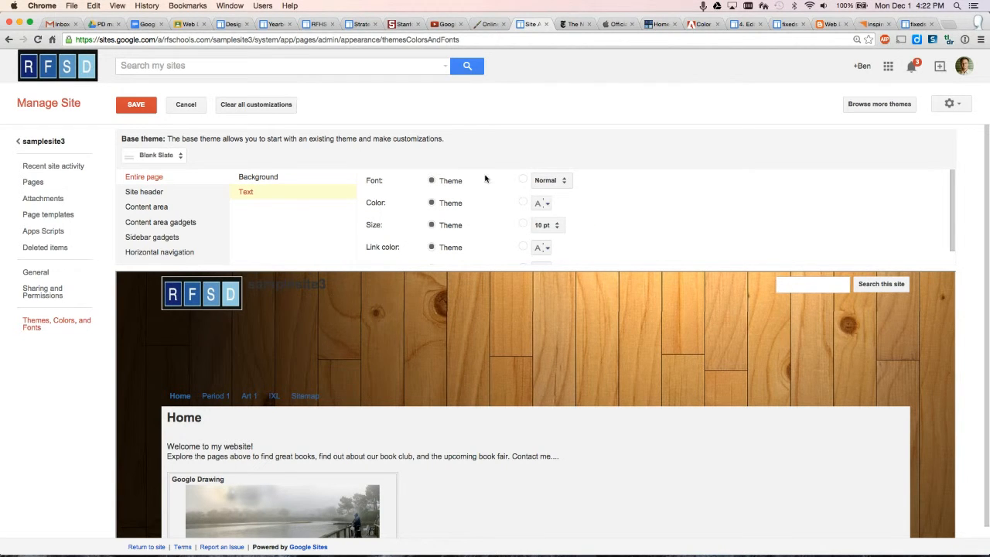
# Try a 16 pt text size for the entire page and return the size to the theme default
pyautogui.click(523, 224)
pyautogui.click(551, 225)
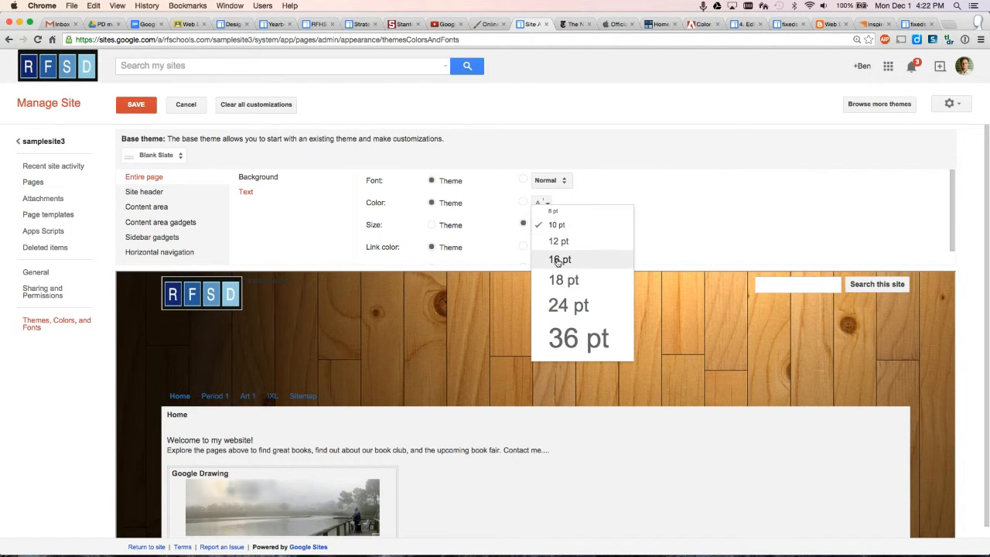
pyautogui.click(553, 258)
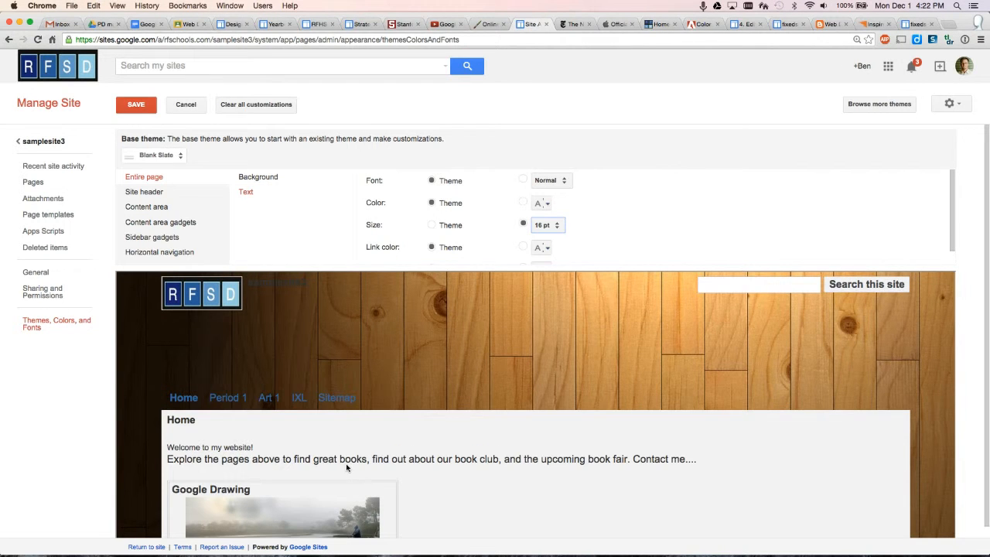
pyautogui.click(433, 225)
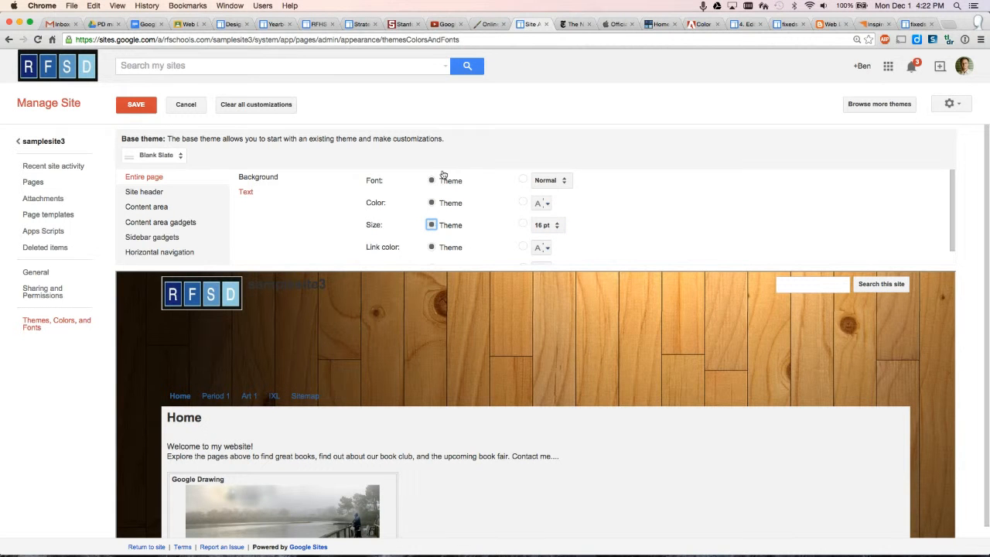
# Try Abril Fatface as the entire page's text font, and set the custom font back to Normal
pyautogui.click(523, 179)
pyautogui.click(561, 181)
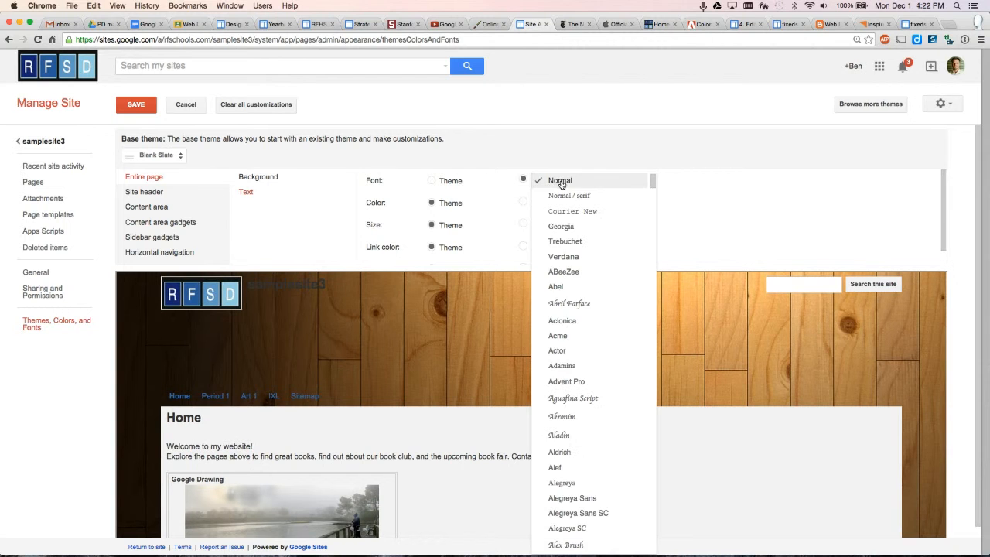
pyautogui.click(560, 305)
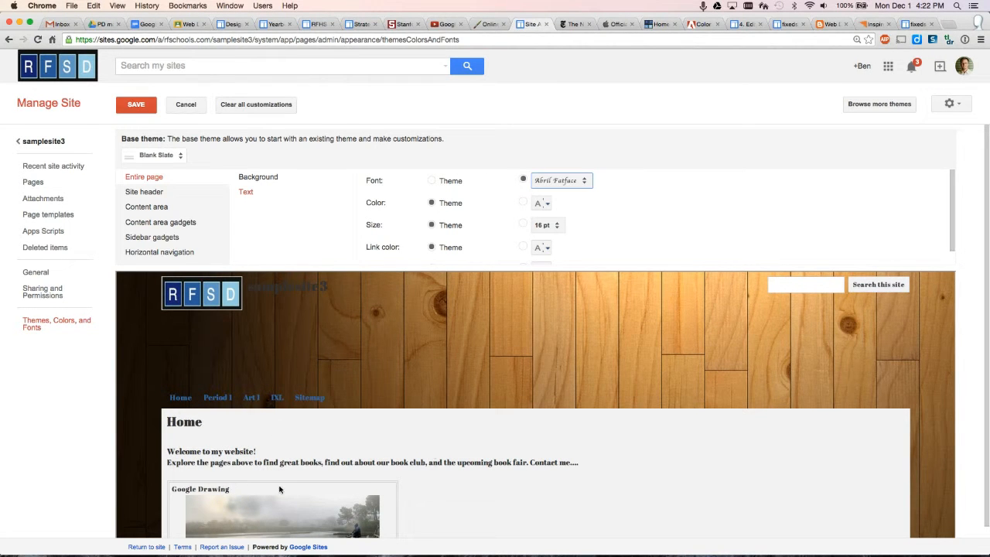
pyautogui.click(564, 181)
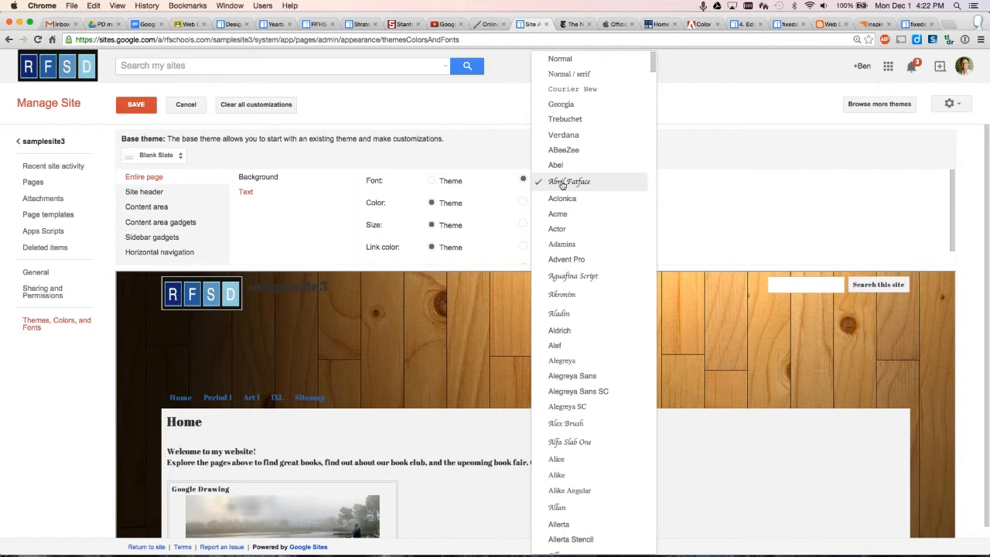
pyautogui.click(559, 58)
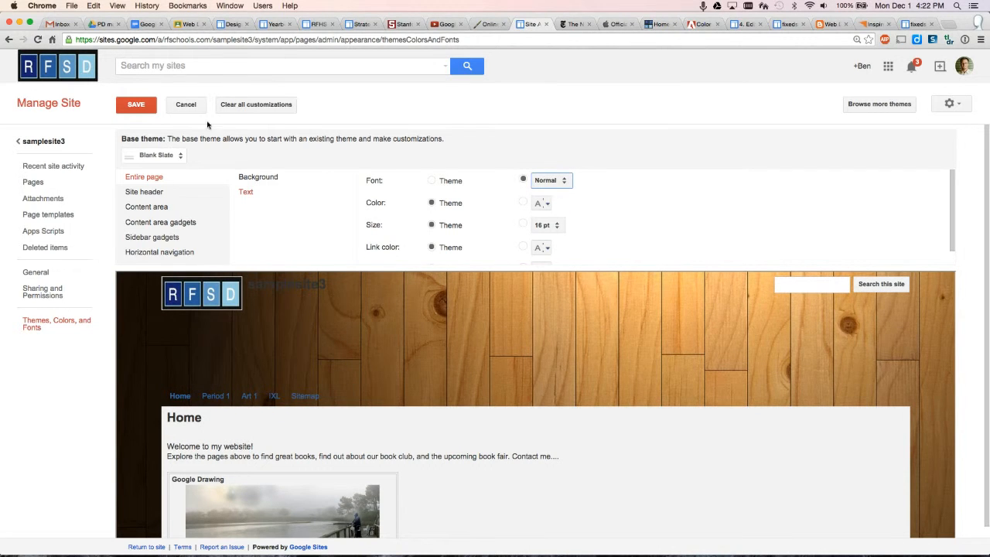
# Try a bright yellow background color for the site header and return it to the theme color
pyautogui.click(150, 192)
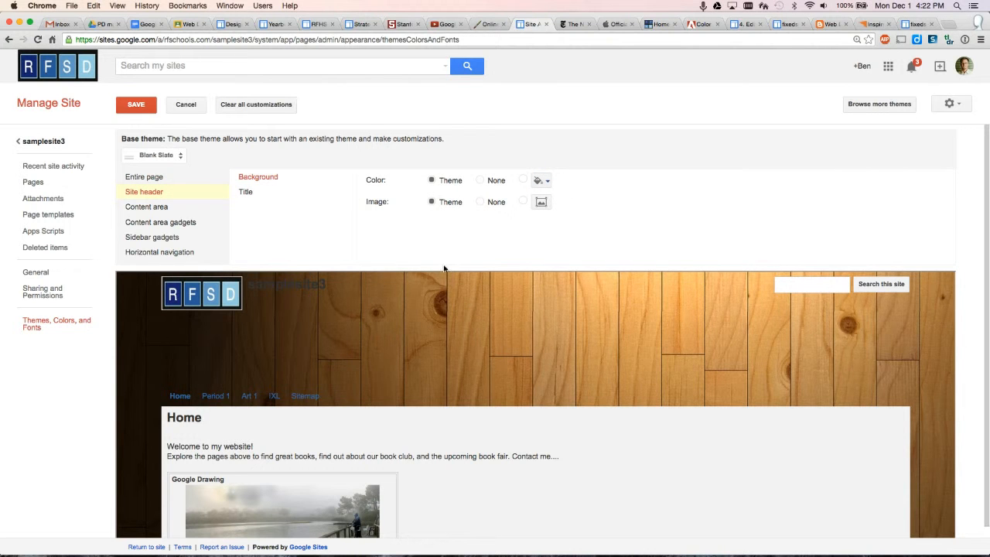
pyautogui.click(541, 181)
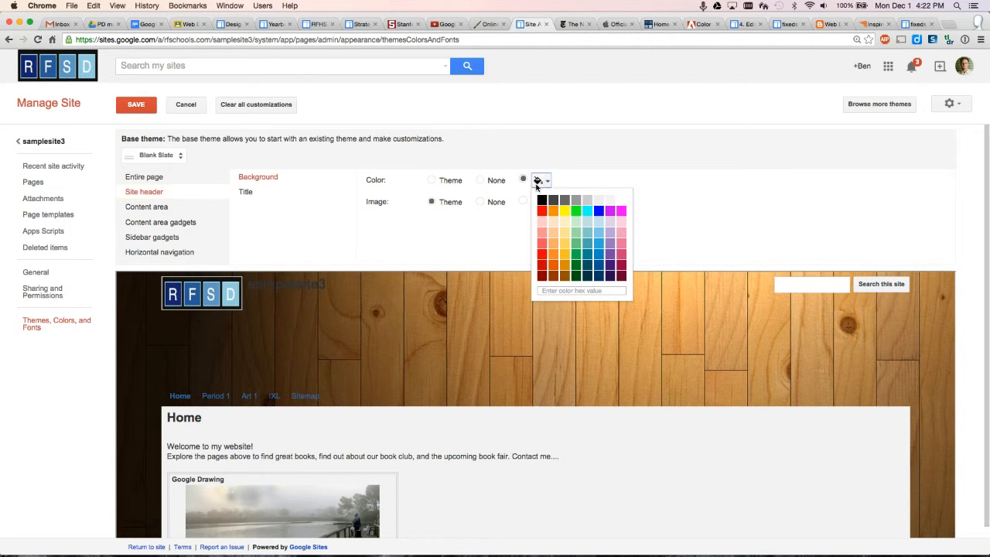
pyautogui.click(567, 212)
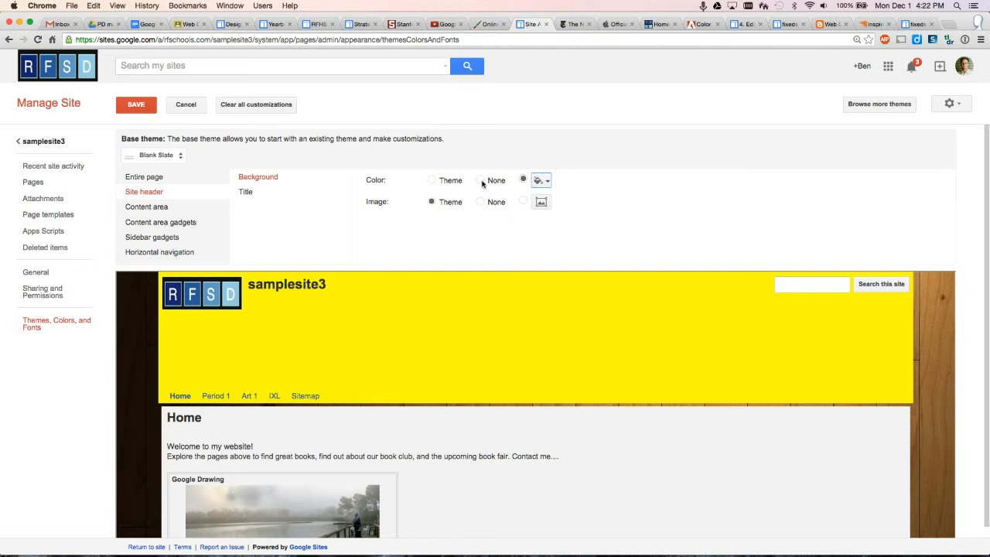
pyautogui.click(431, 180)
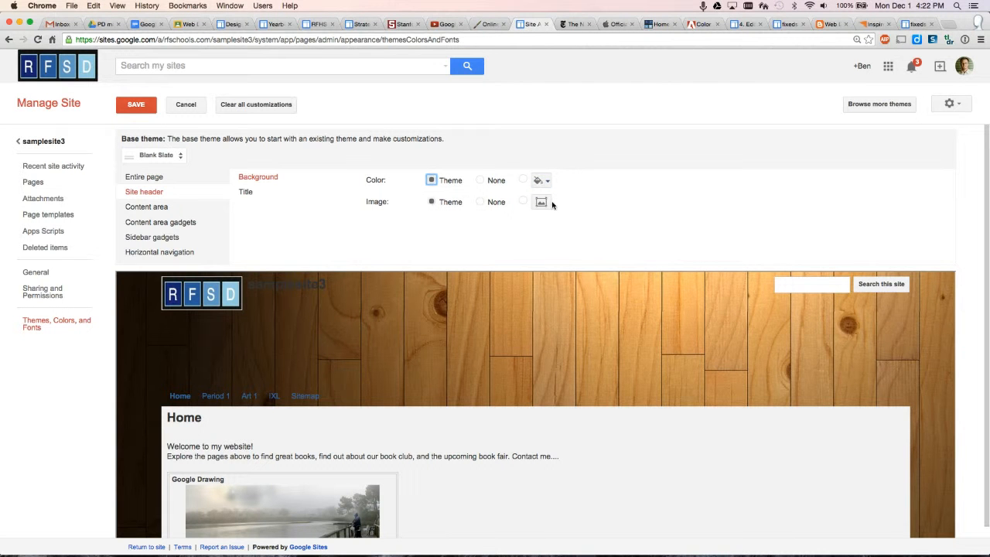
# View the Stanford University home page as a banner example, and upload sky banner.jpg as the site header's background image
pyautogui.click(402, 25)
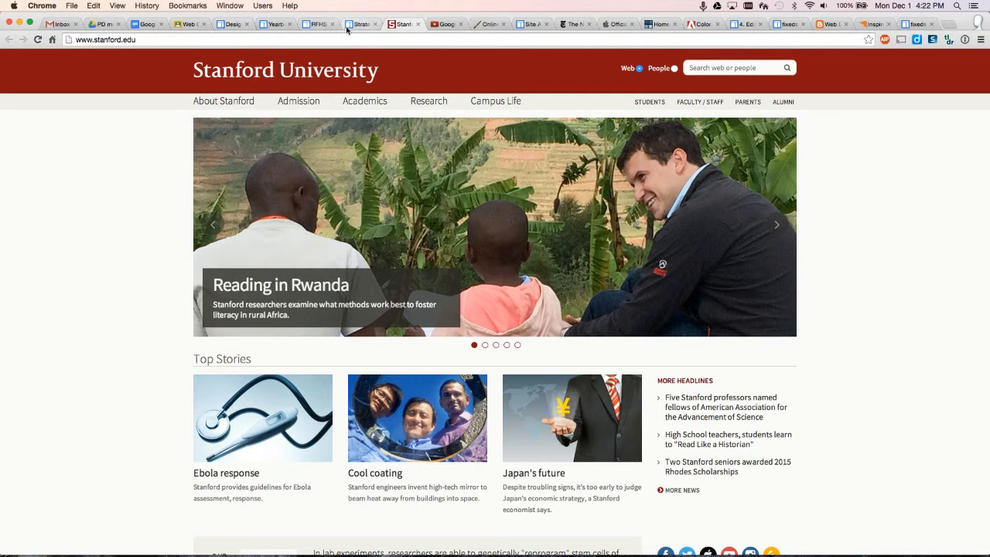
pyautogui.click(533, 24)
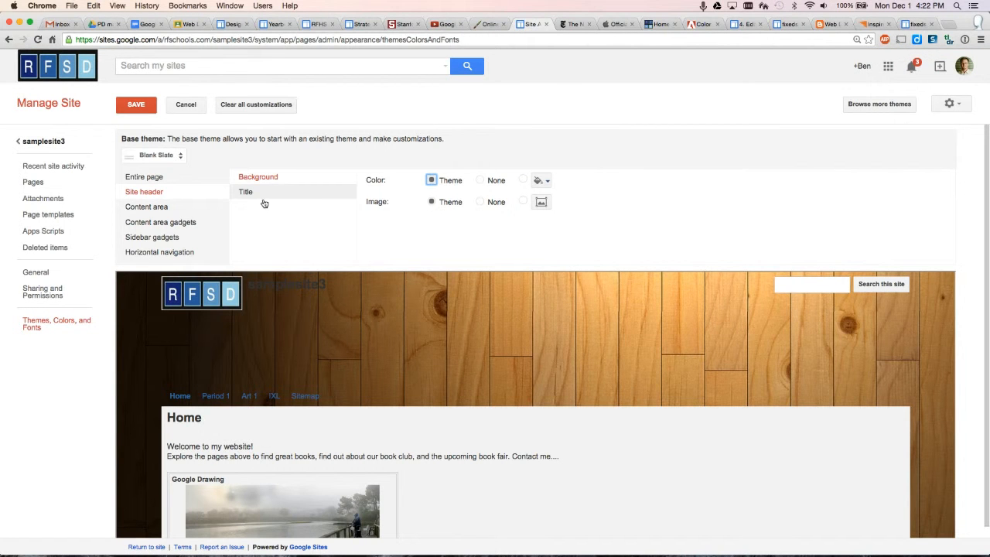
pyautogui.click(541, 203)
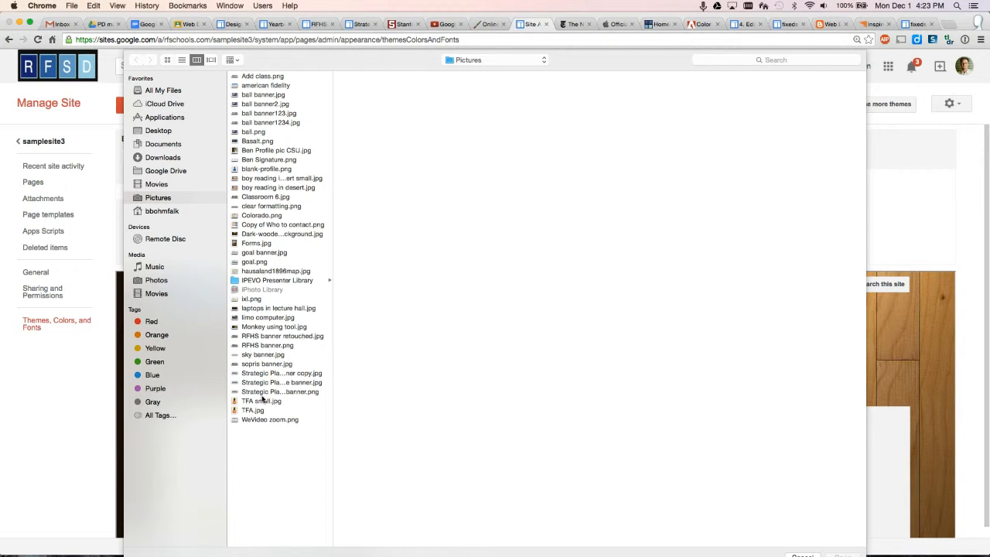
pyautogui.click(259, 354)
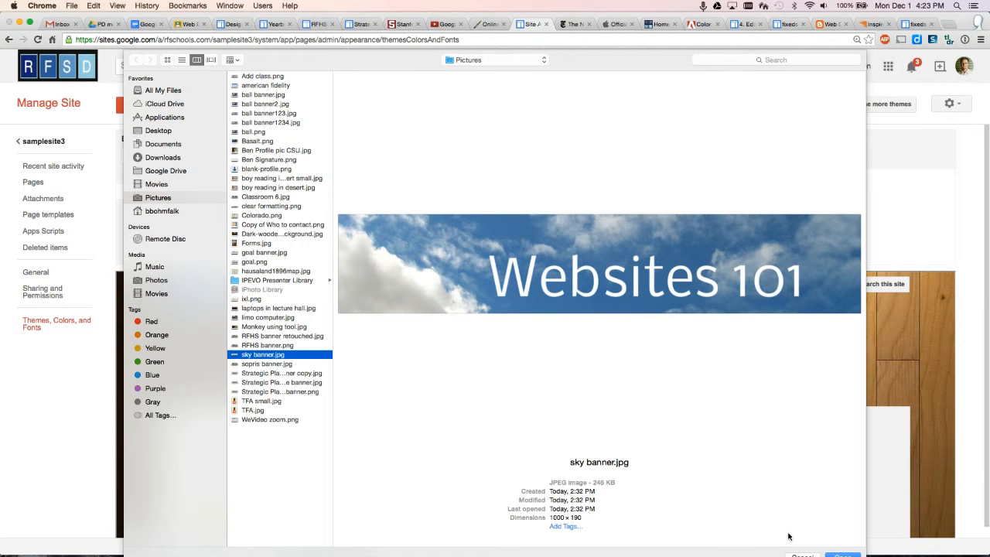
pyautogui.click(840, 554)
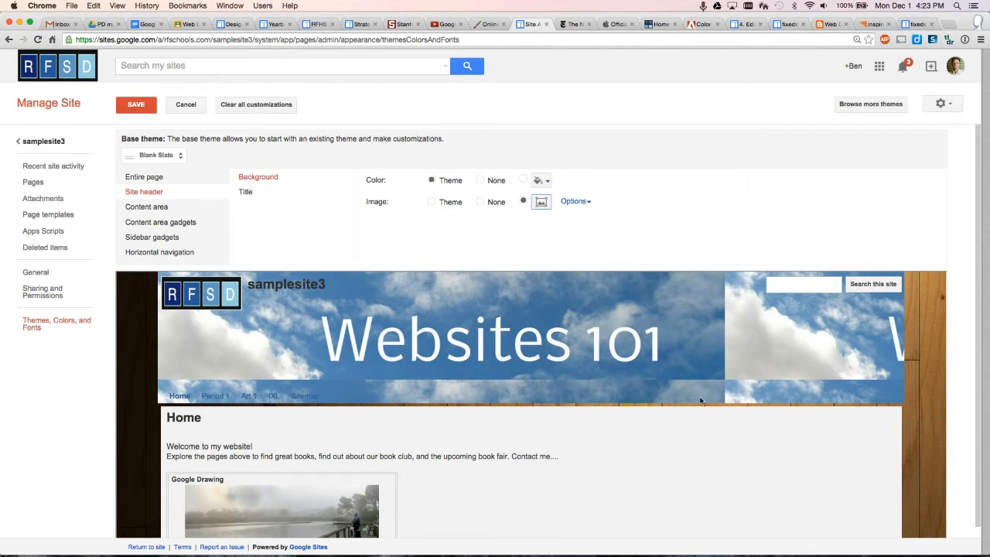
# Set the site header background image's repeat option to none
pyautogui.click(587, 201)
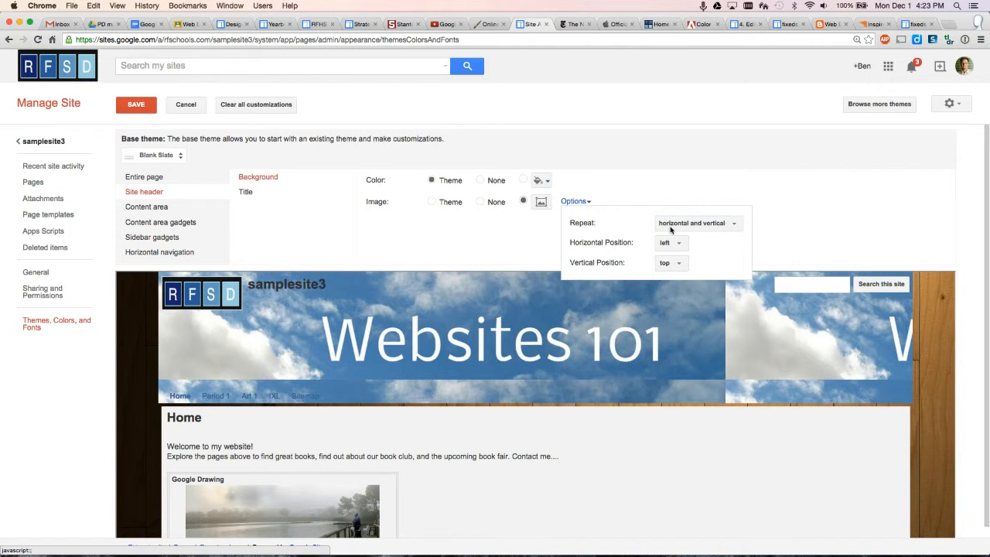
pyautogui.click(691, 223)
pyautogui.click(682, 240)
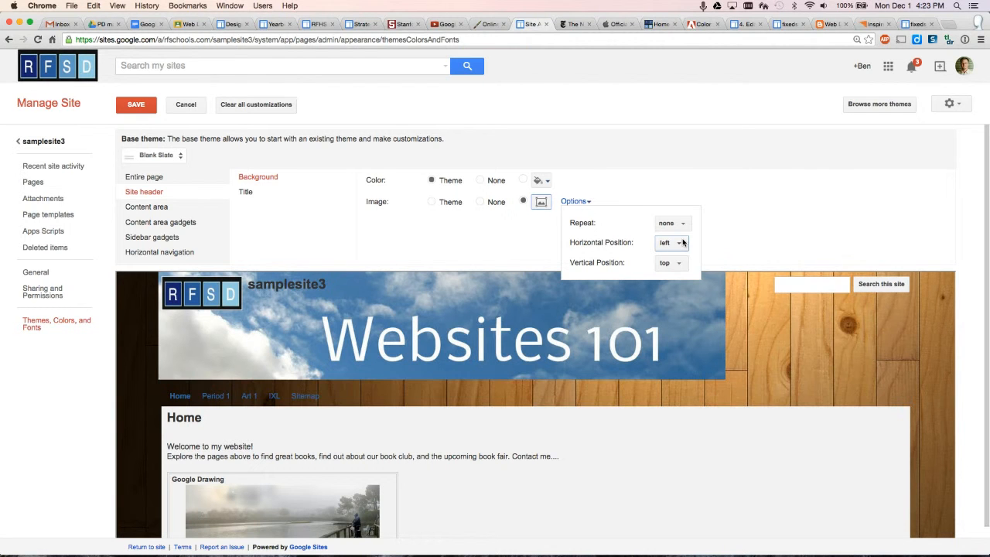
pyautogui.click(781, 251)
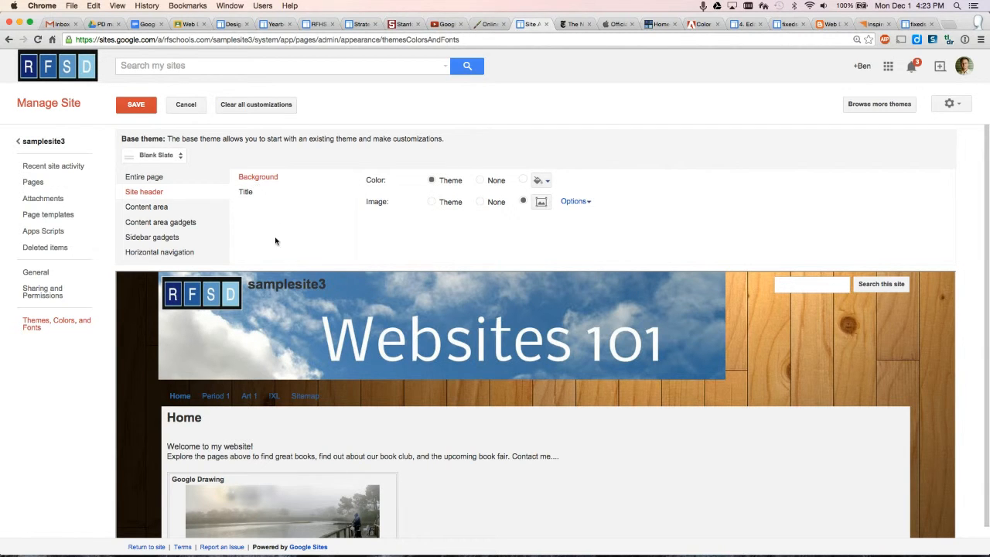
# Try a 24 pt size for the site header title, return it to the theme size, and save the theme changes
pyautogui.click(245, 193)
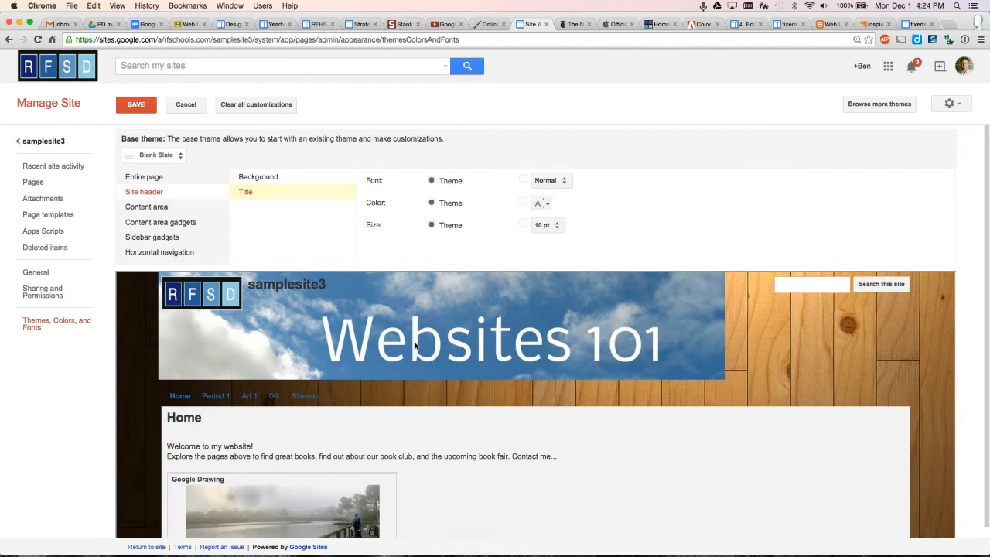
pyautogui.click(525, 224)
pyautogui.click(546, 225)
pyautogui.click(546, 307)
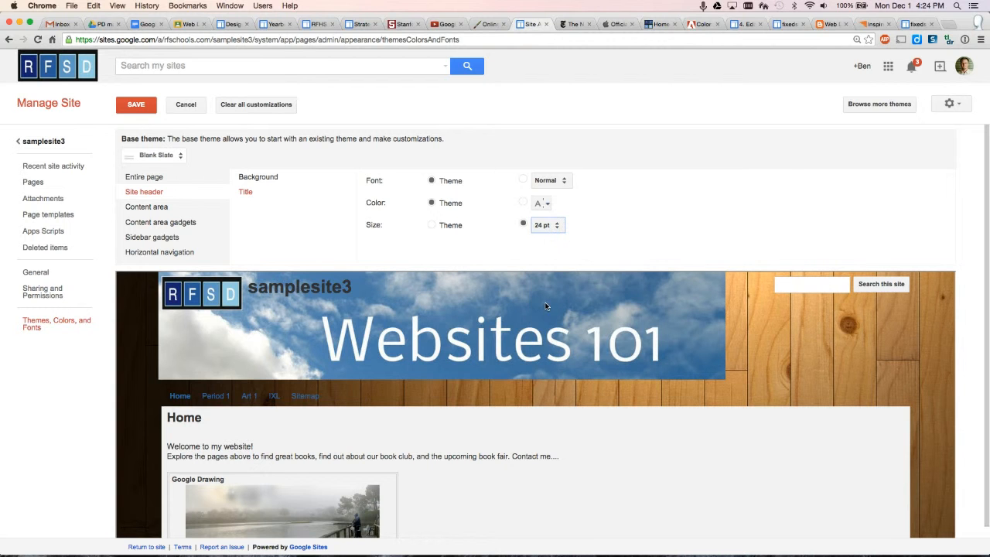
pyautogui.click(431, 226)
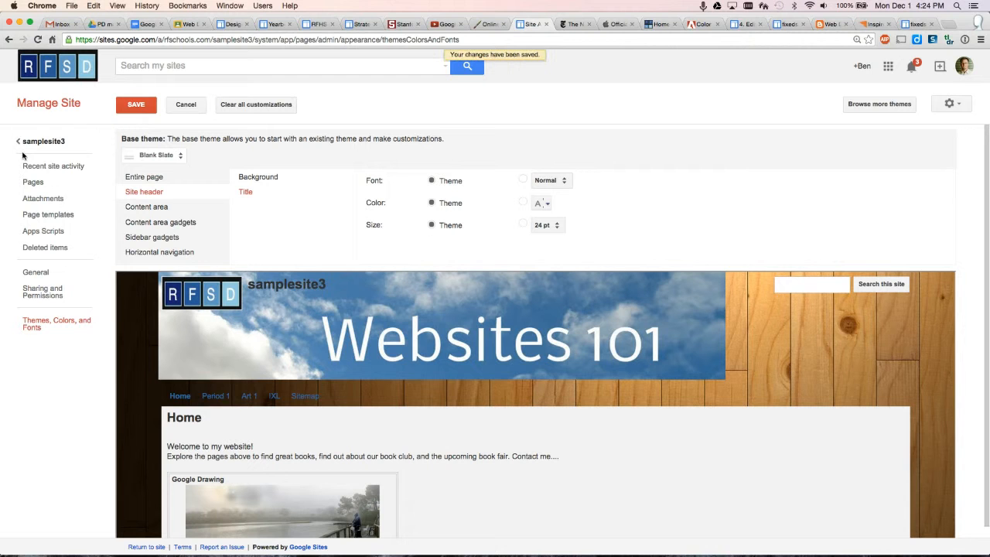
# Turn off showing the site name at the top of pages in the general site settings, save, and return to the site
pyautogui.click(35, 275)
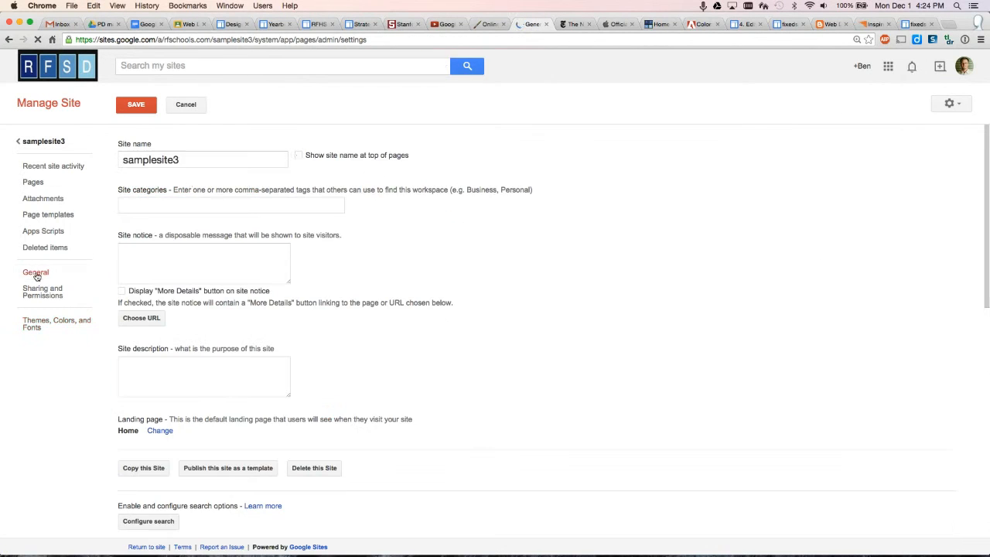
pyautogui.scroll(-5, 261, 350)
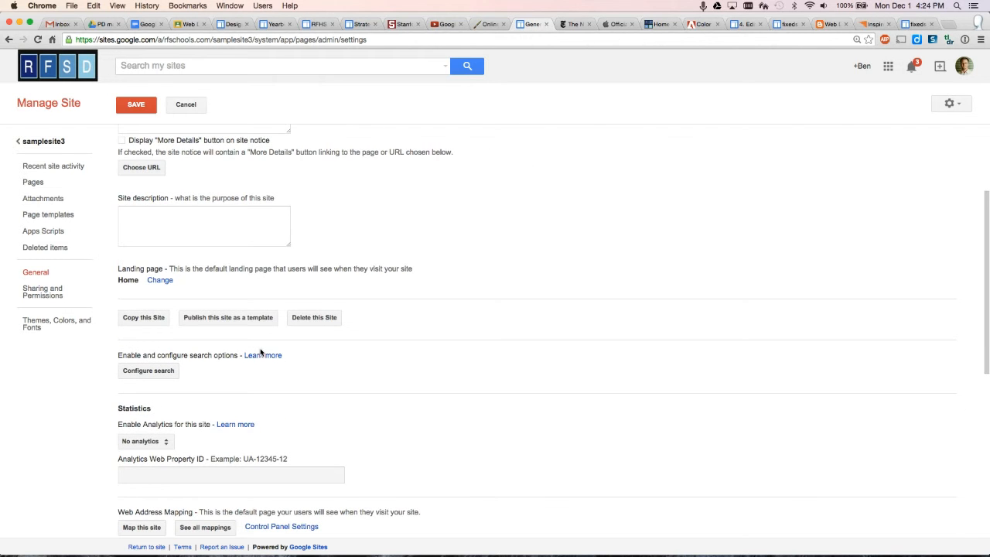
pyautogui.scroll(3, 261, 350)
pyautogui.scroll(-3, 261, 352)
pyautogui.scroll(-7, 260, 352)
pyautogui.scroll(-7, 261, 352)
pyautogui.scroll(9, 261, 352)
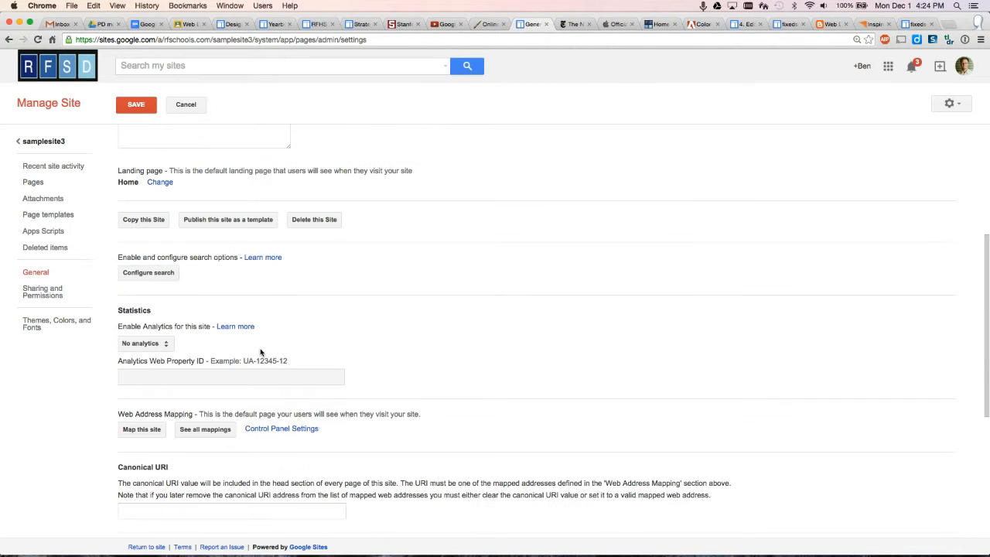
pyautogui.scroll(8, 260, 352)
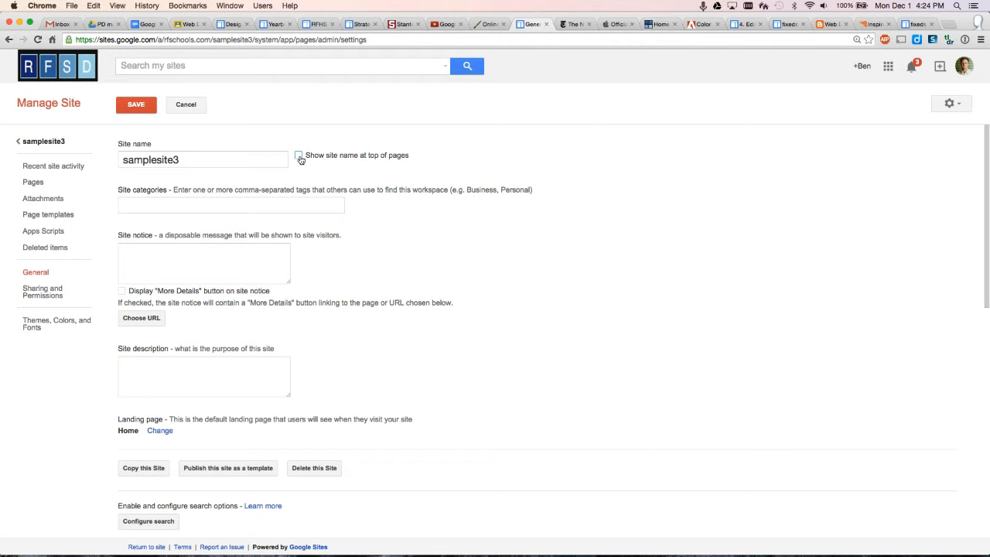
pyautogui.click(139, 104)
pyautogui.click(36, 142)
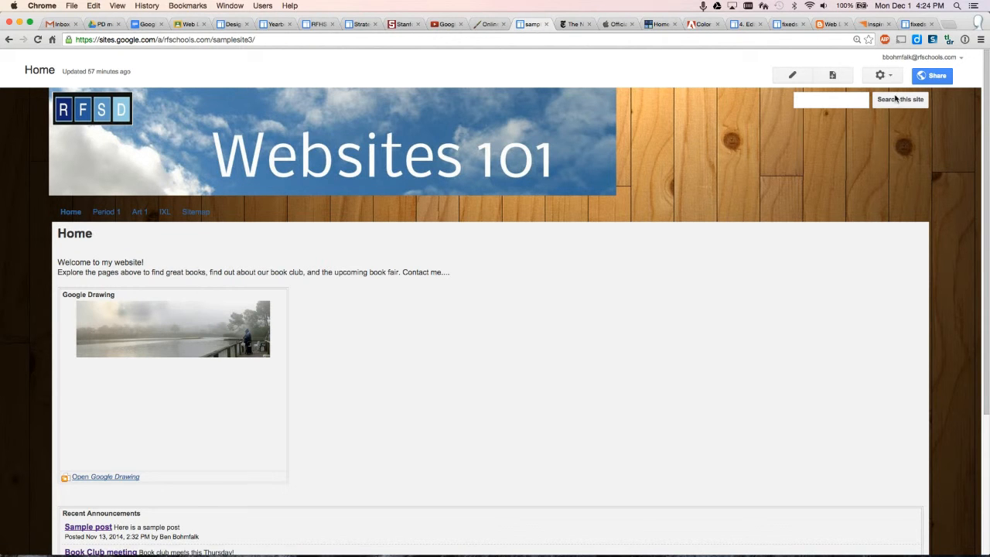
# Edit the site layout and configure the site header to use no logo
pyautogui.click(882, 75)
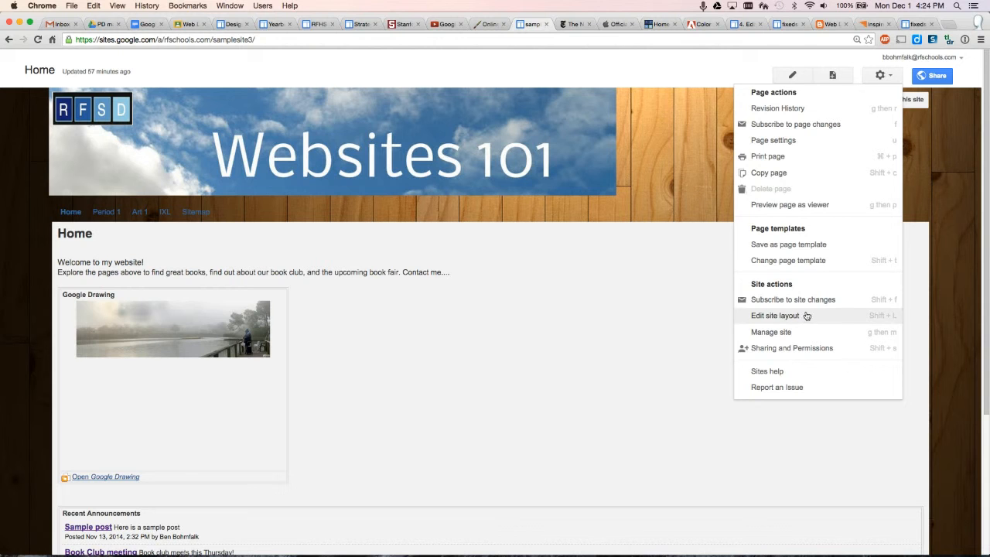
pyautogui.click(745, 316)
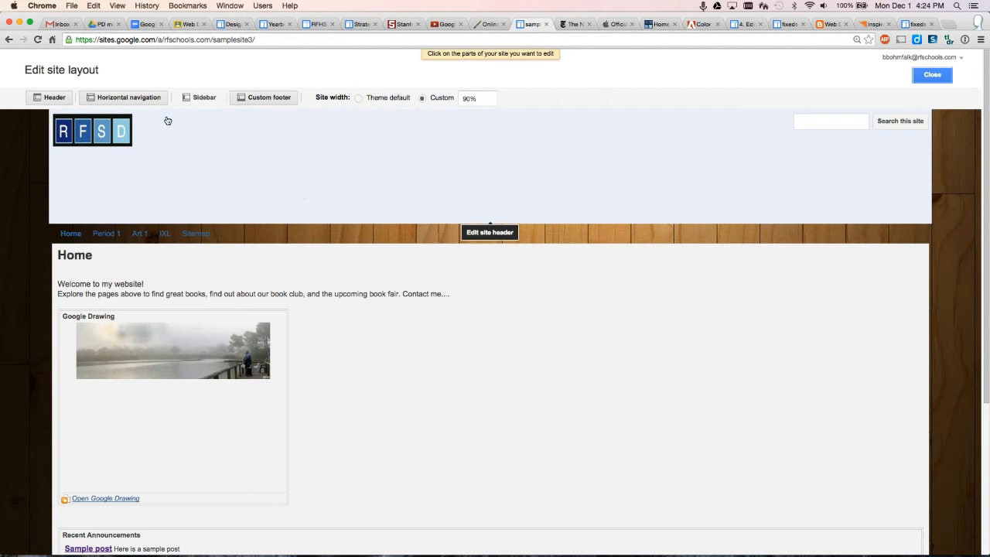
pyautogui.click(116, 131)
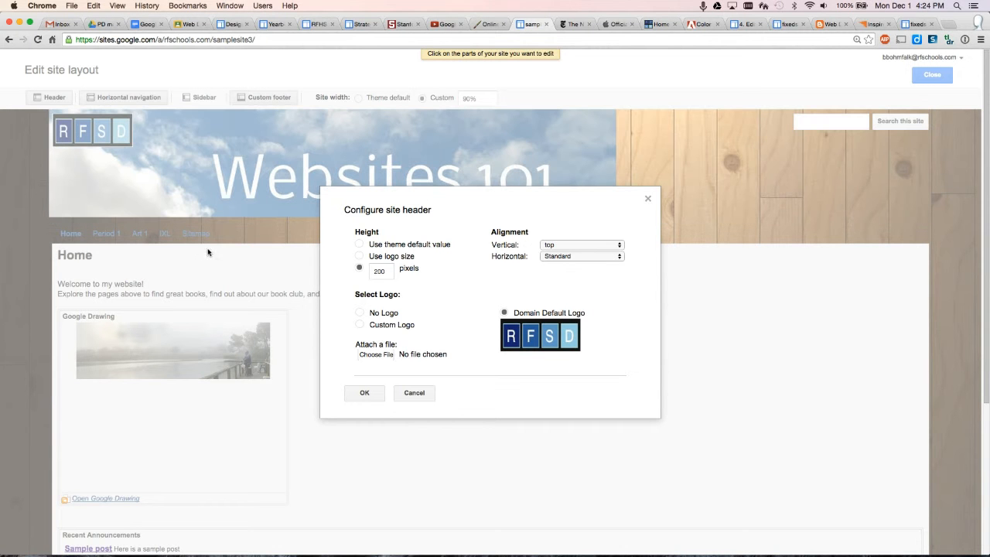
pyautogui.click(361, 313)
pyautogui.click(364, 392)
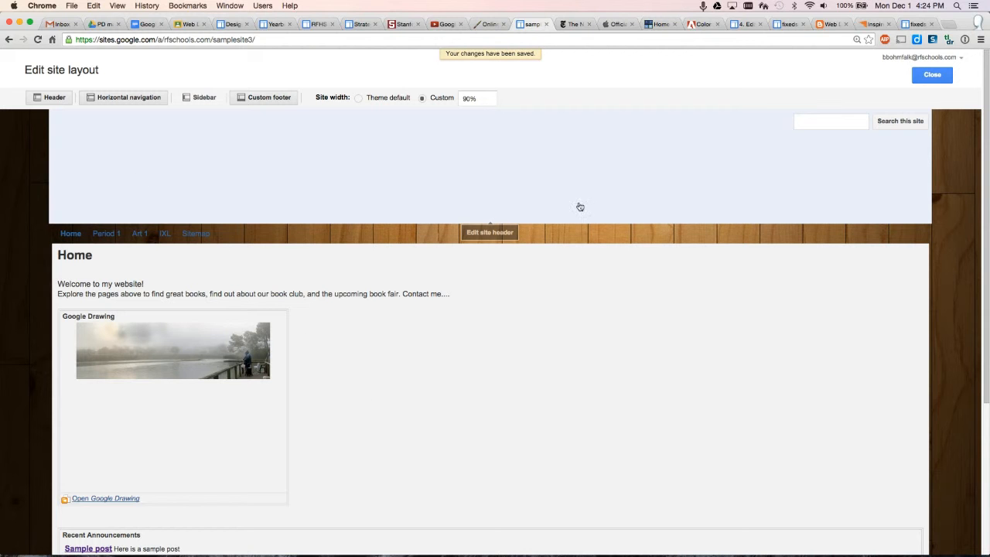
# Finish the header edit, set the site layout's custom width to 1000px, and reload the home page
pyautogui.click(933, 75)
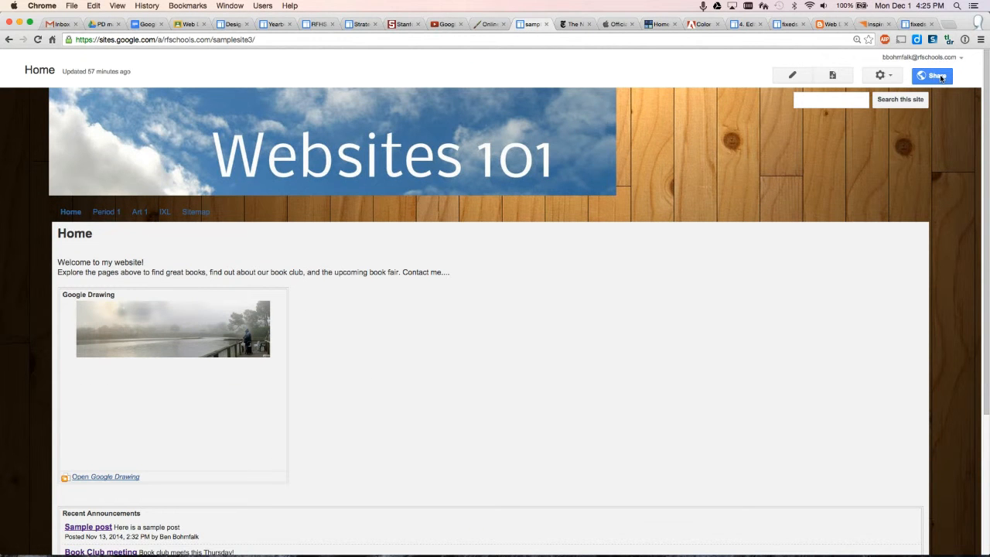
pyautogui.click(894, 82)
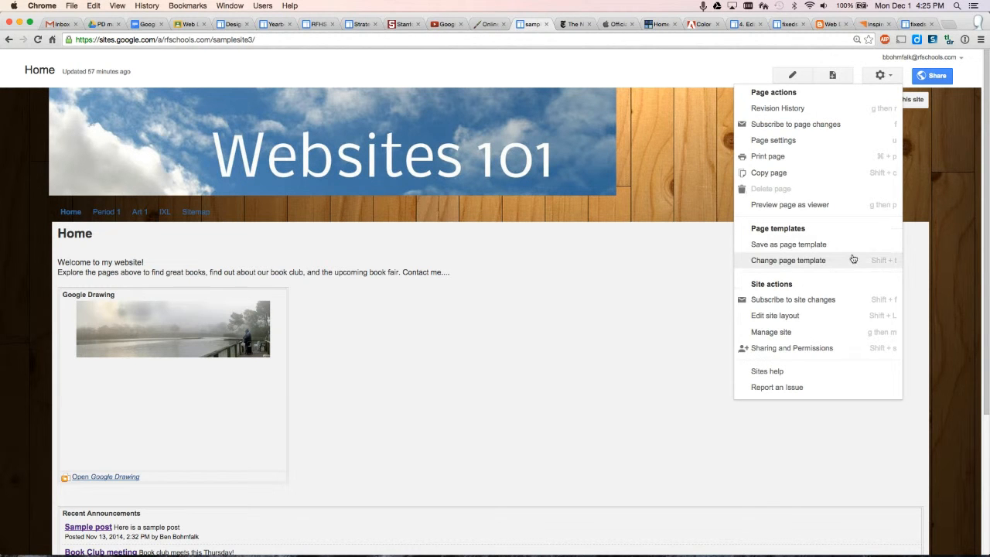
pyautogui.click(770, 320)
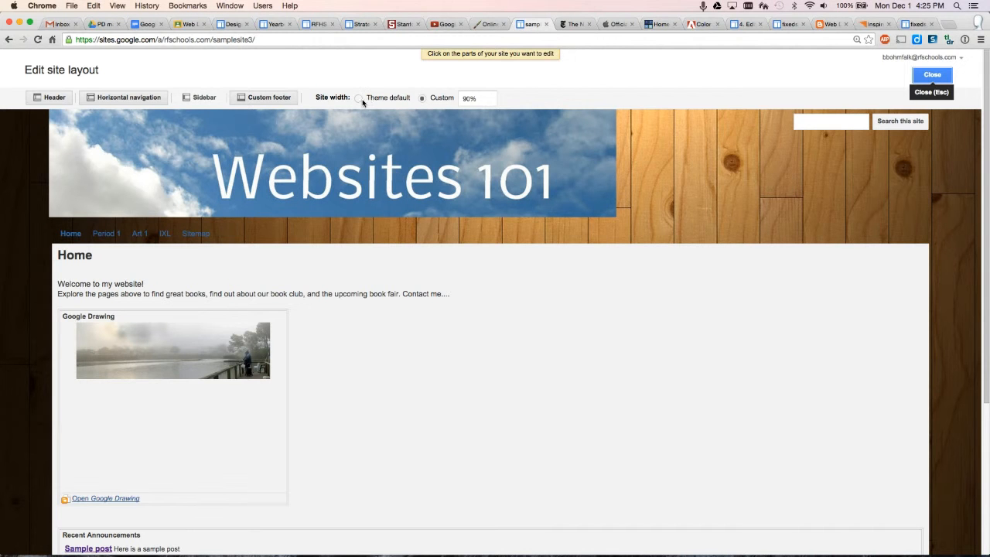
pyautogui.click(470, 99)
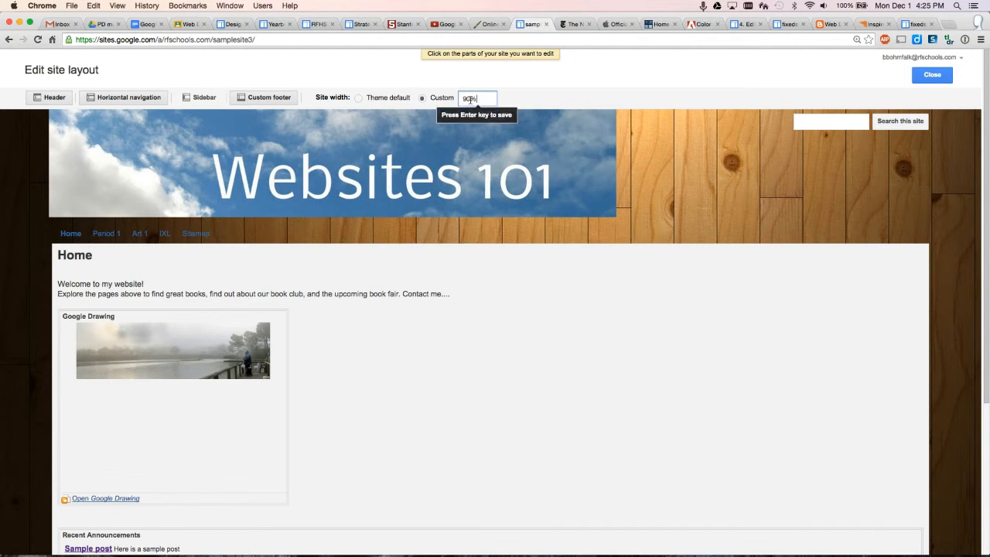
pyautogui.press('BackSpace')
pyautogui.press('BackSpace')
pyautogui.write('1000px')
pyautogui.press('Return')
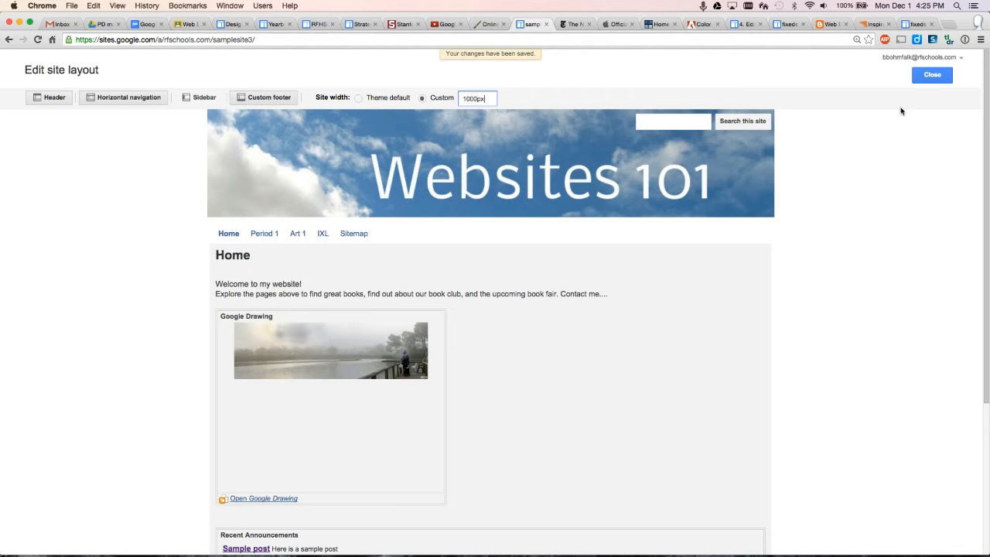
pyautogui.click(933, 78)
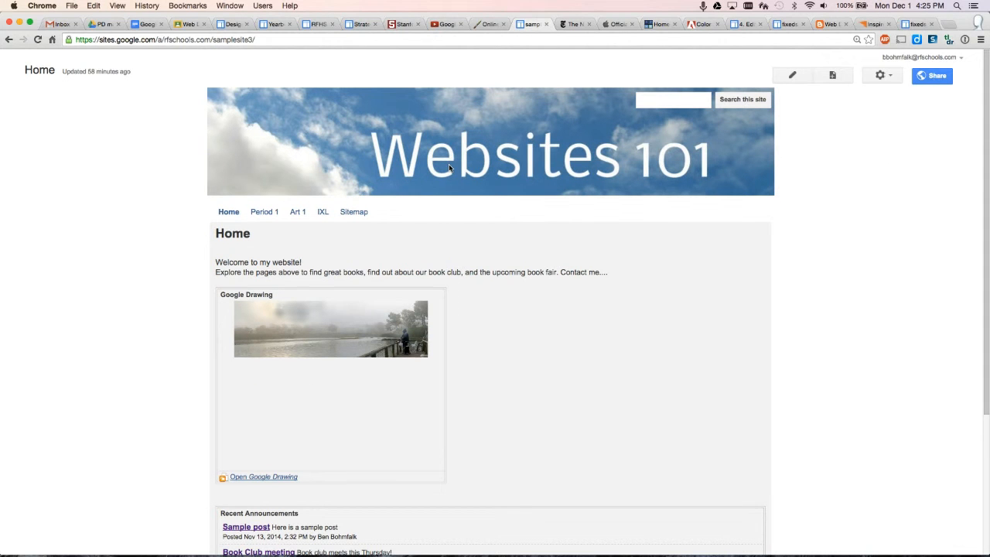
pyautogui.click(37, 39)
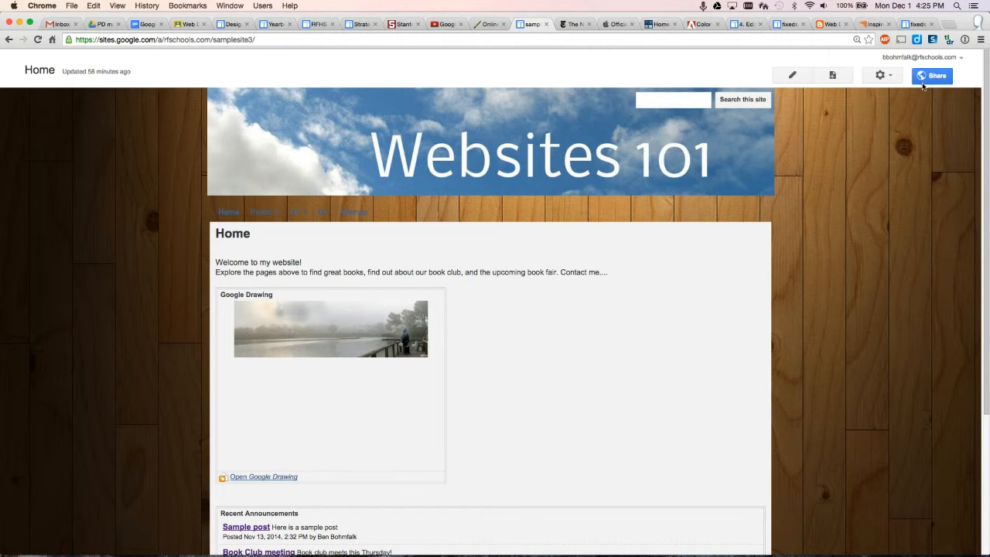
# In the site's theme, color and font settings, give the horizontal navigation a light gray background color
pyautogui.click(895, 77)
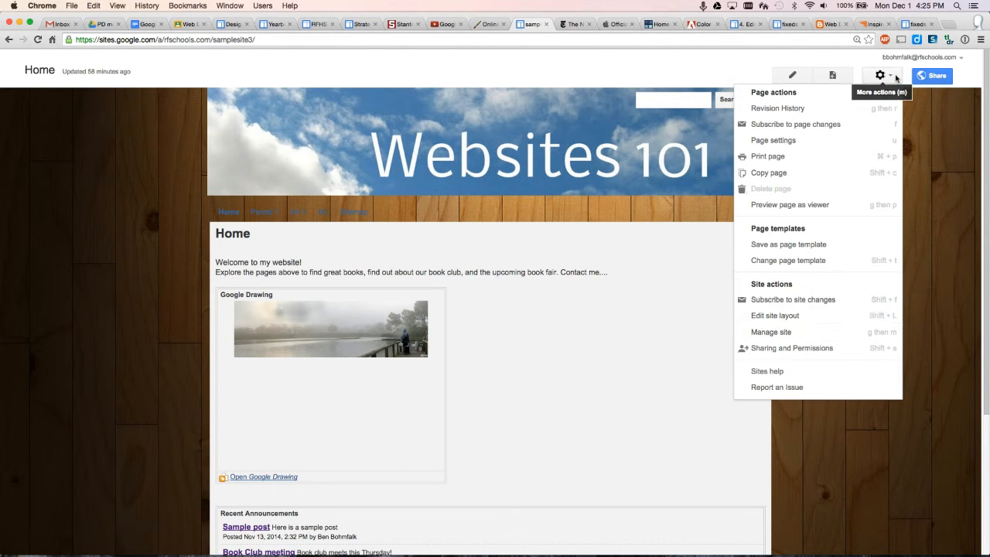
pyautogui.click(756, 334)
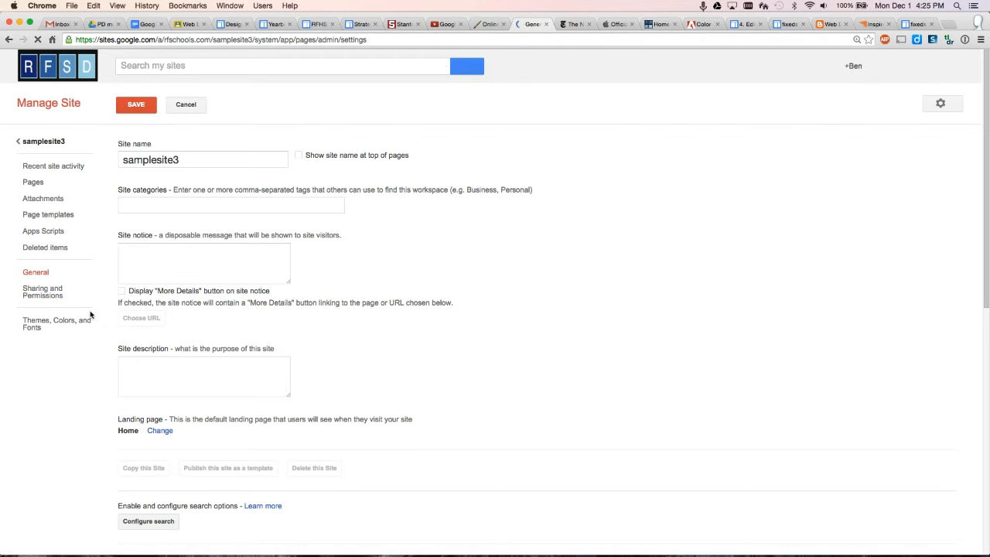
pyautogui.click(31, 327)
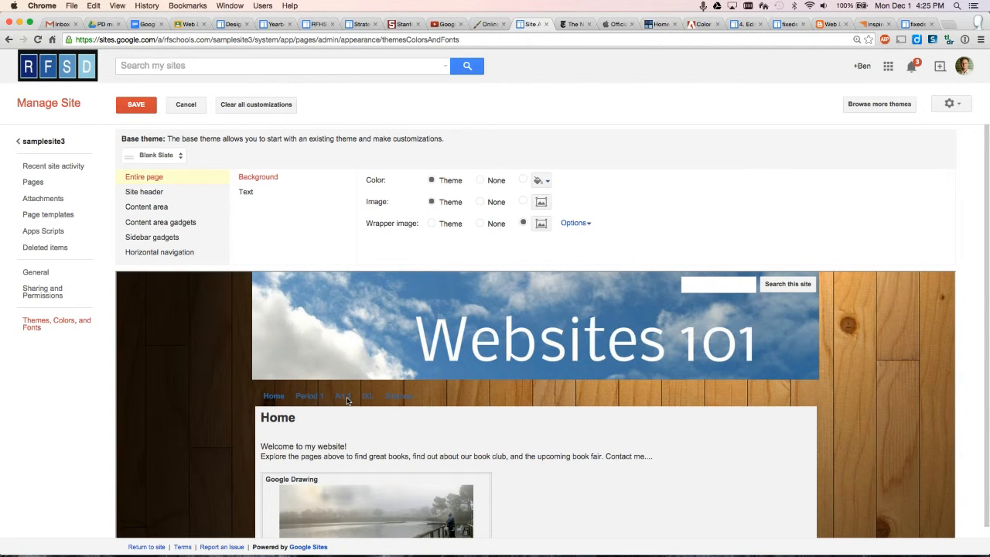
pyautogui.click(174, 256)
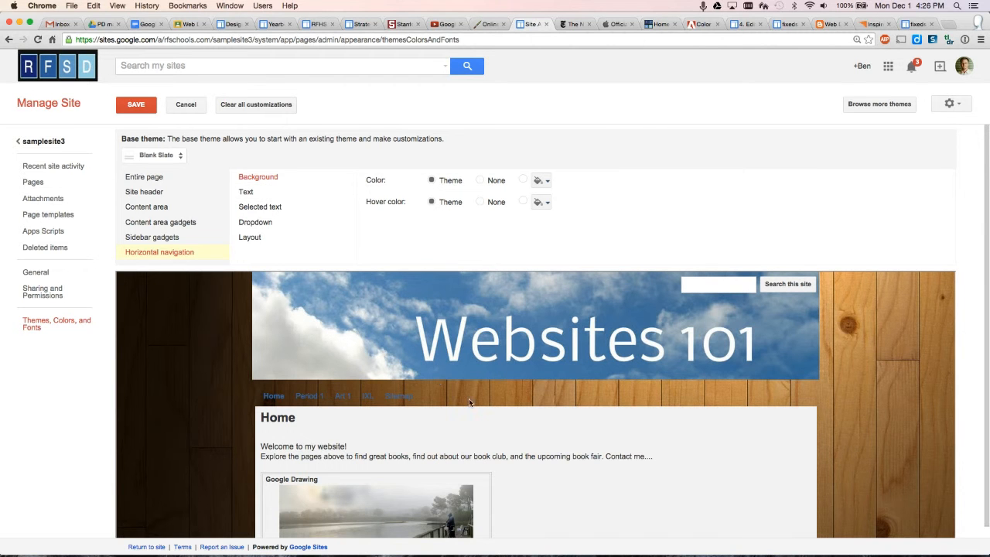
pyautogui.click(538, 180)
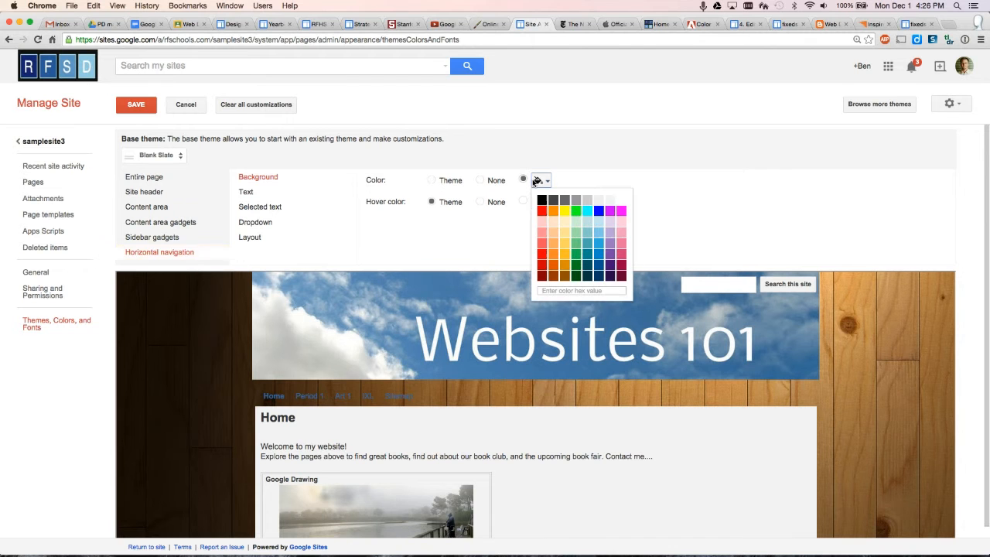
pyautogui.click(600, 203)
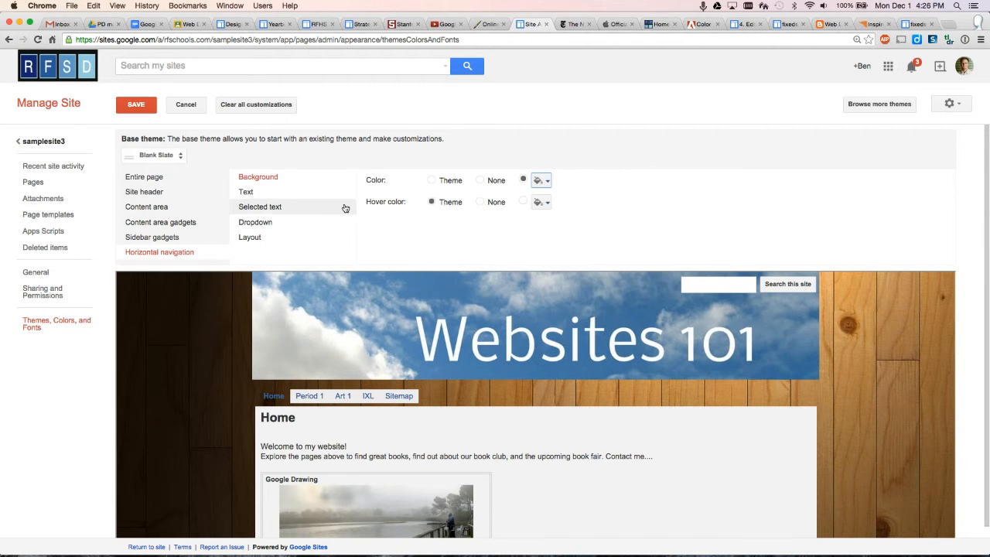
# Set the horizontal navigation text size to 16 pt, save the theme changes, and return to the site
pyautogui.click(248, 192)
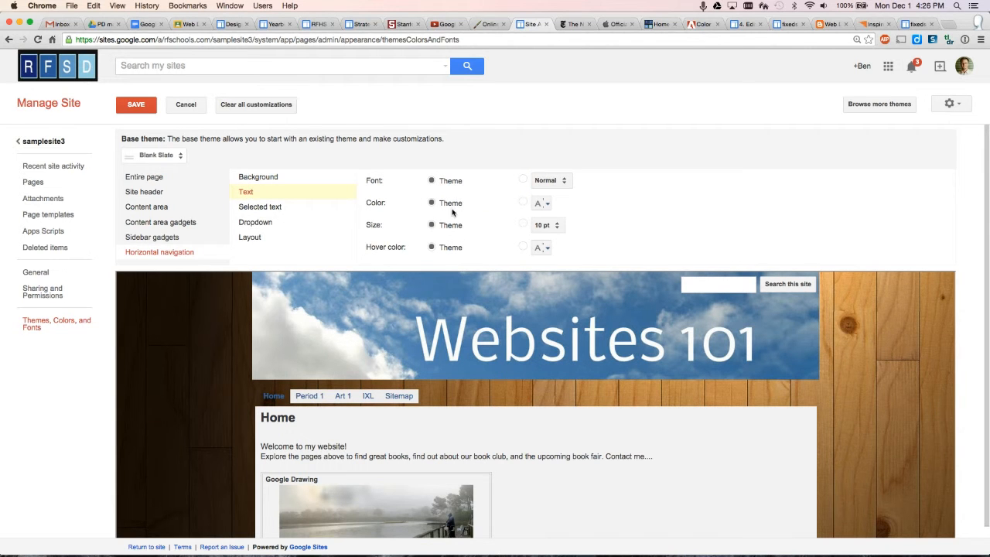
pyautogui.click(556, 224)
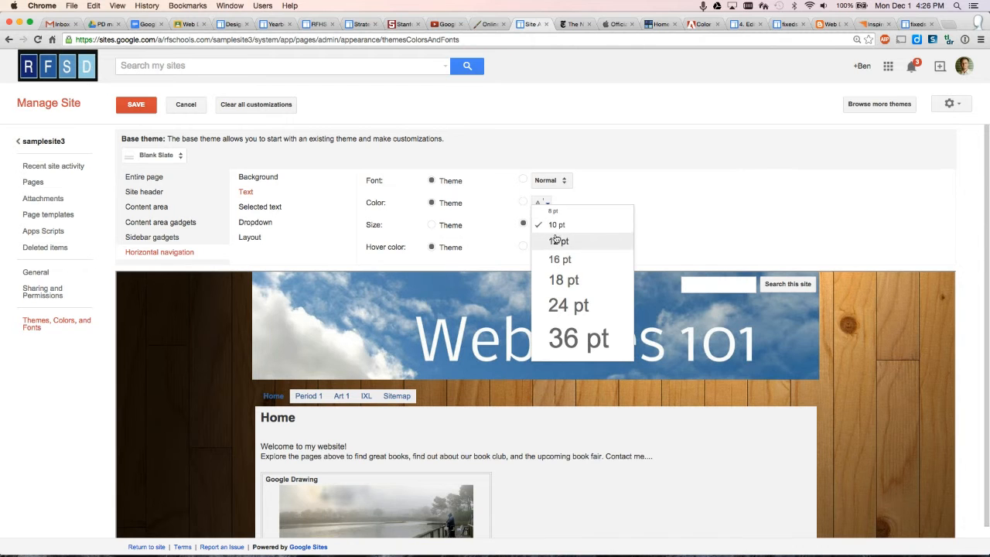
pyautogui.click(557, 259)
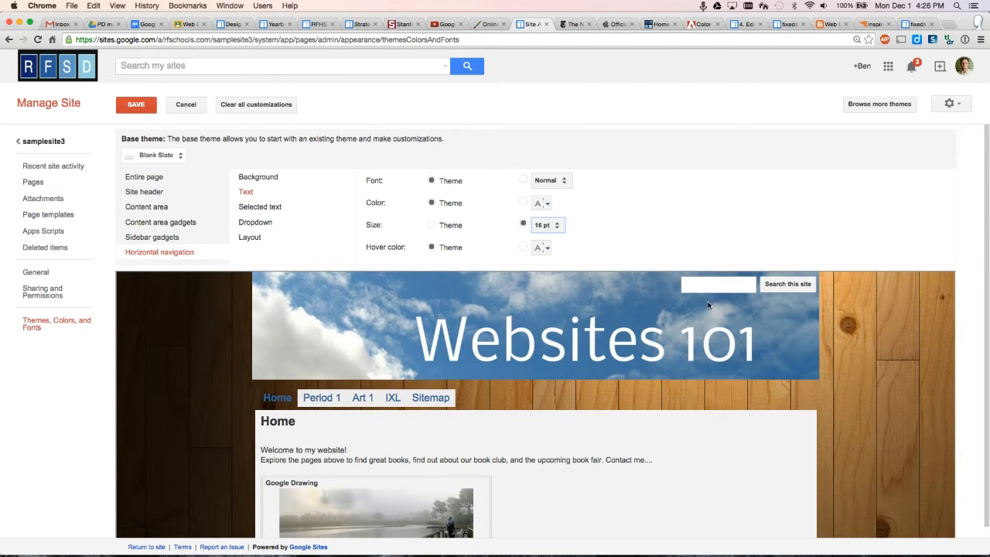
pyautogui.click(133, 107)
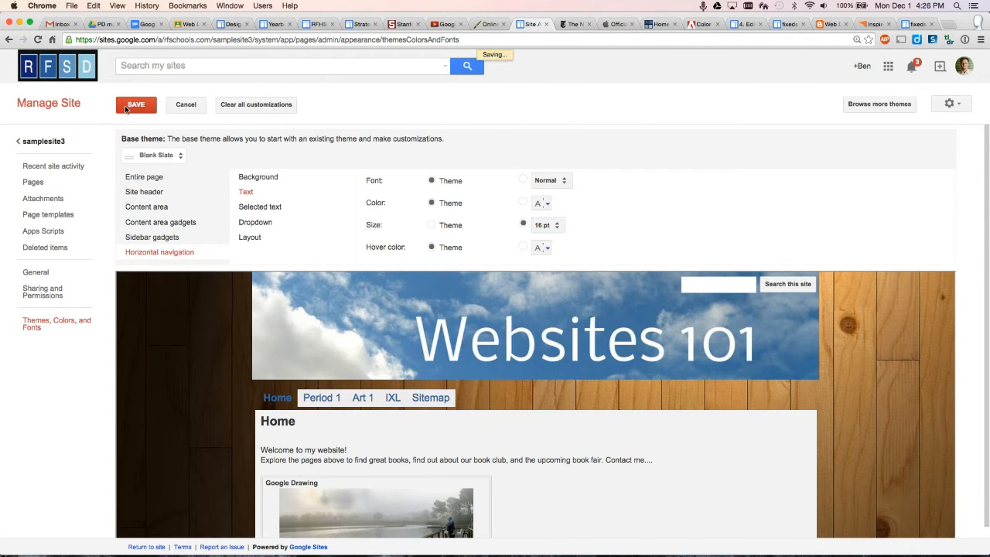
pyautogui.click(46, 141)
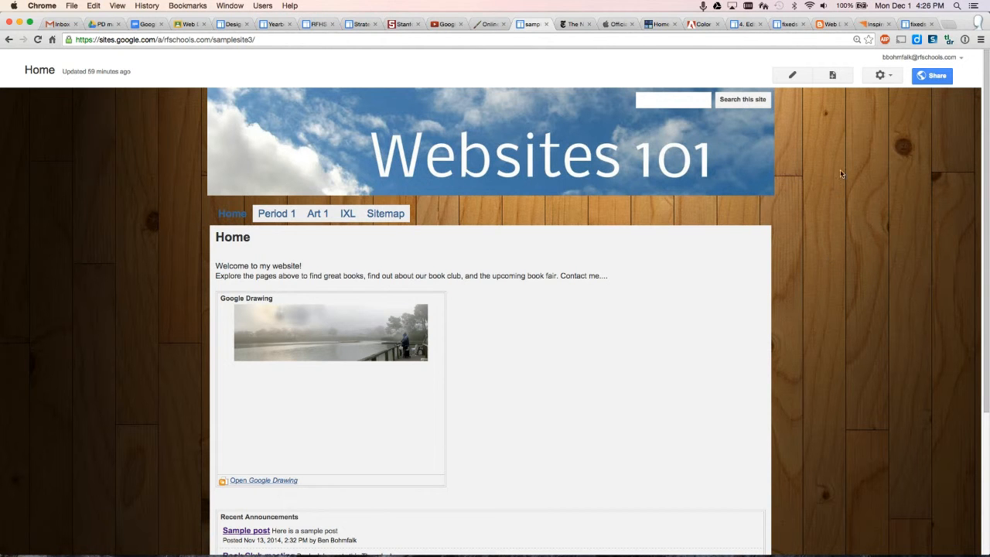
# Open the site management settings, and look at the backgrounds of the Yearbook and Strategic Plan Central example sites
pyautogui.click(881, 75)
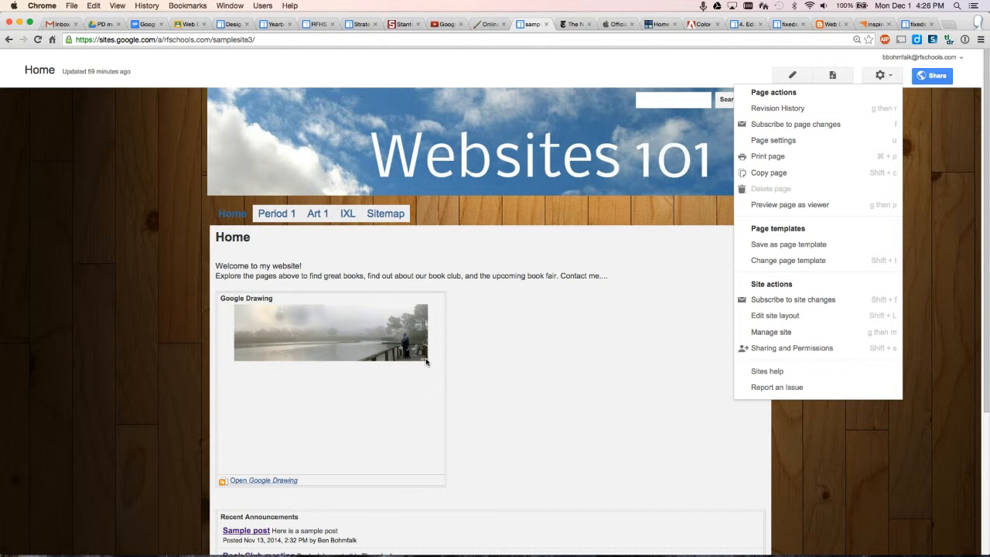
pyautogui.click(772, 332)
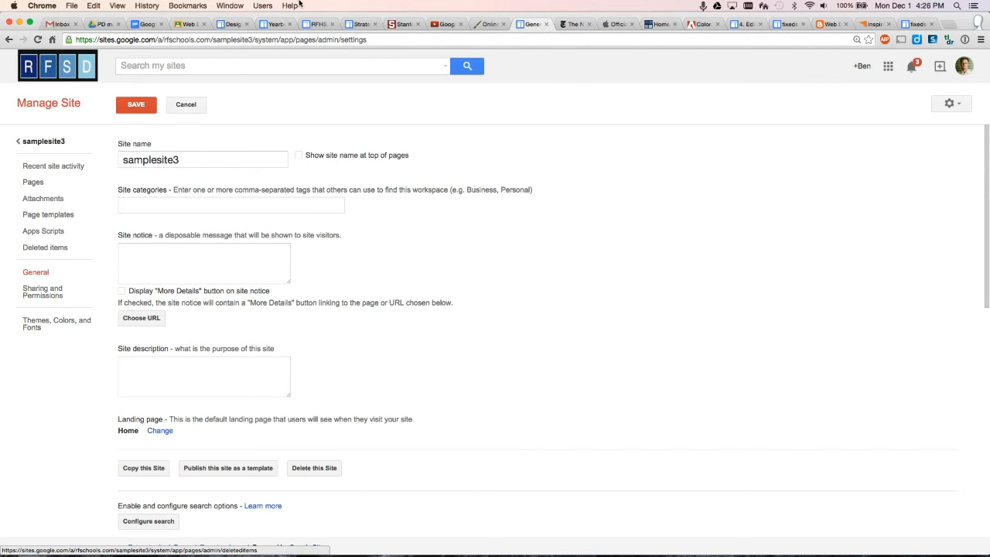
pyautogui.click(264, 25)
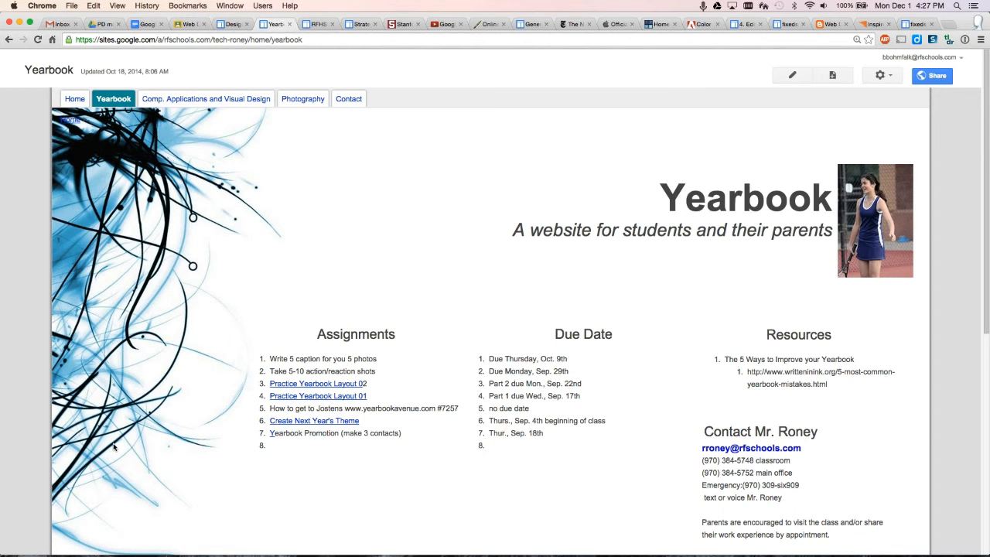
pyautogui.click(358, 24)
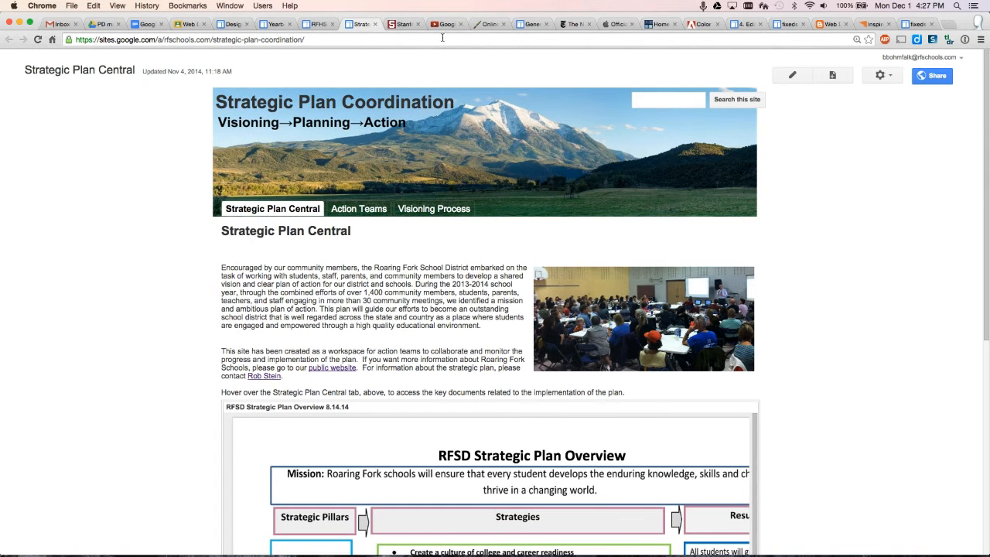
pyautogui.click(525, 27)
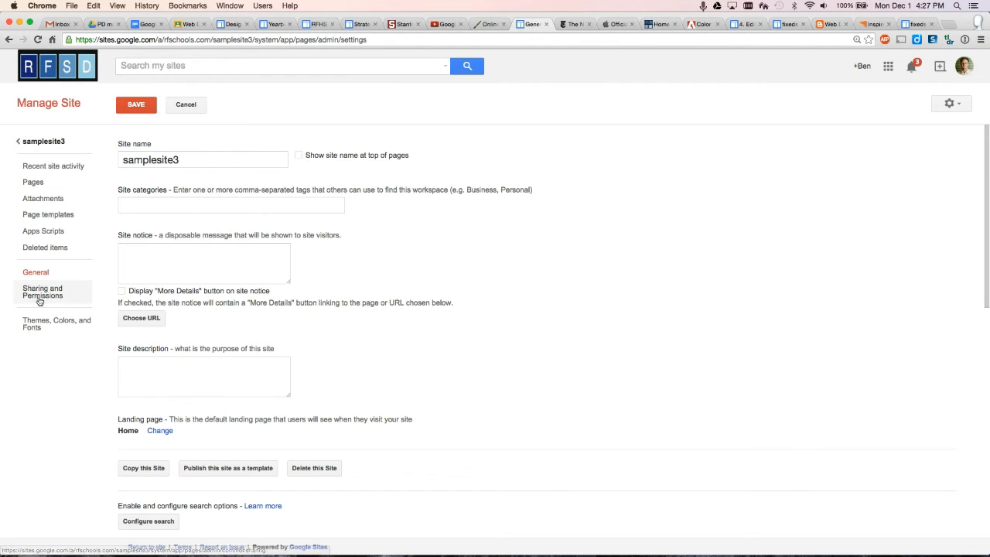
# In the theme settings, upload hausaland1896map.jpg as the content area's background image
pyautogui.click(35, 327)
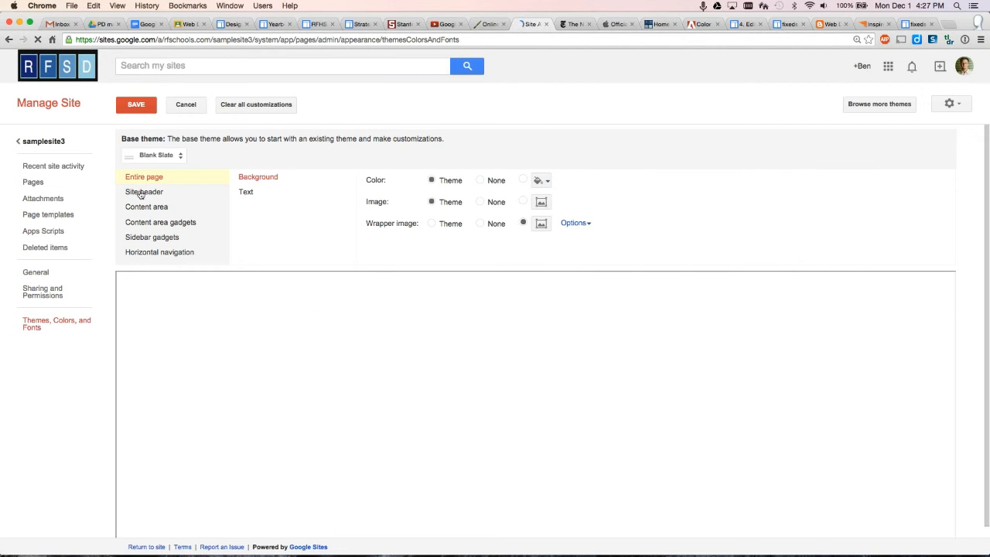
pyautogui.click(145, 209)
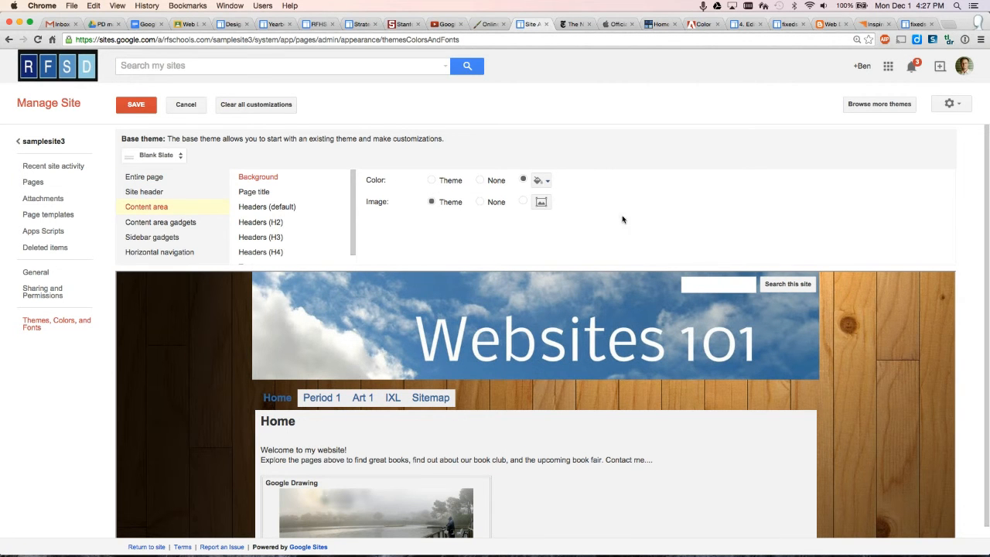
pyautogui.scroll(-1, 884, 387)
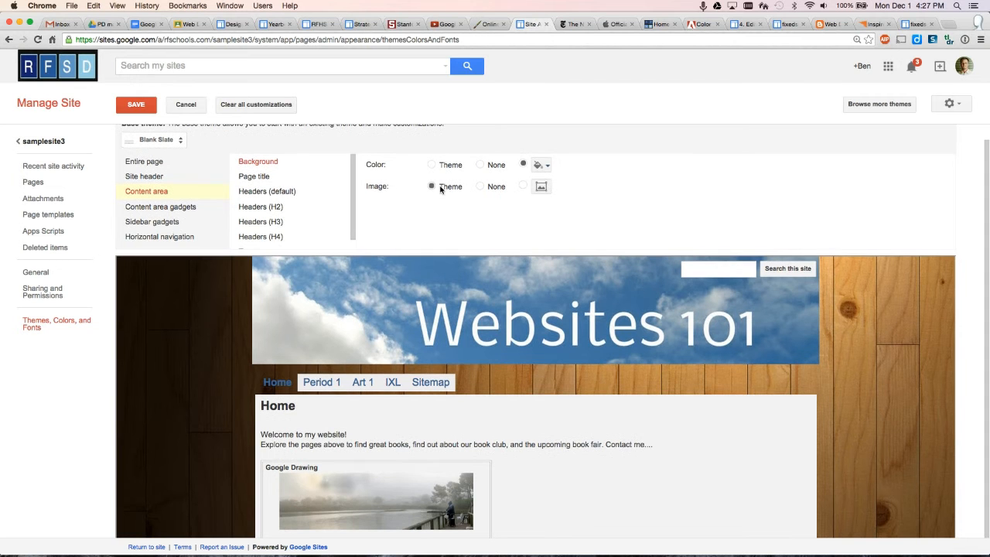
pyautogui.click(537, 166)
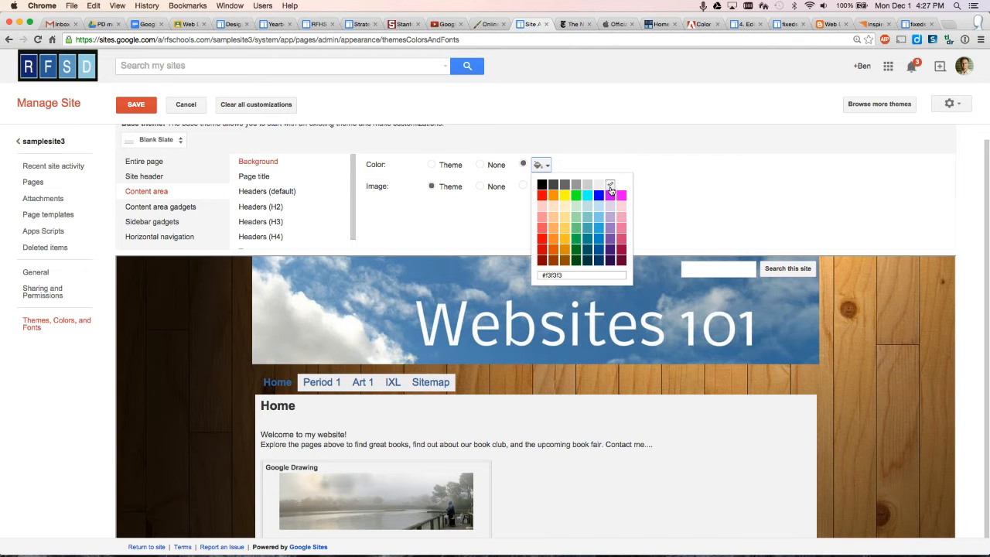
pyautogui.click(396, 200)
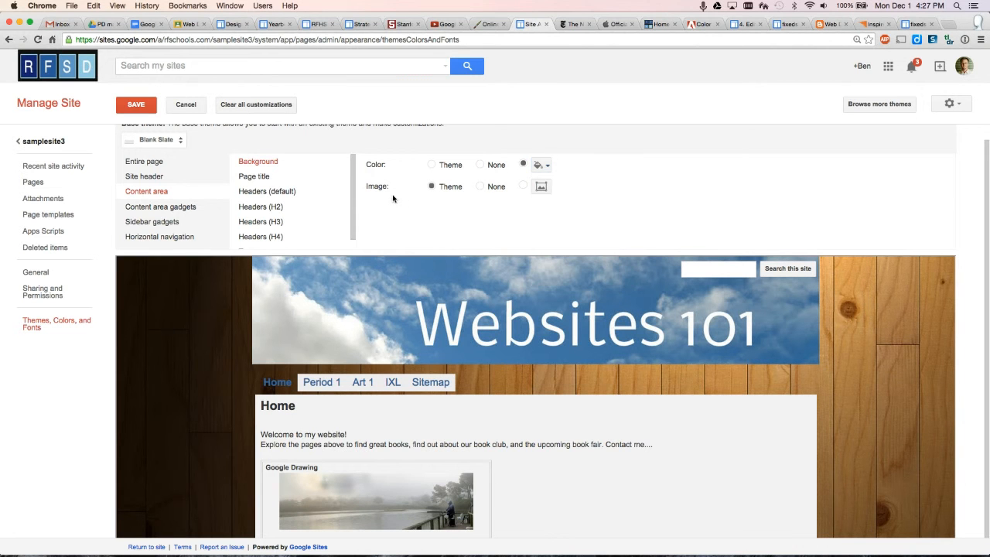
pyautogui.click(541, 187)
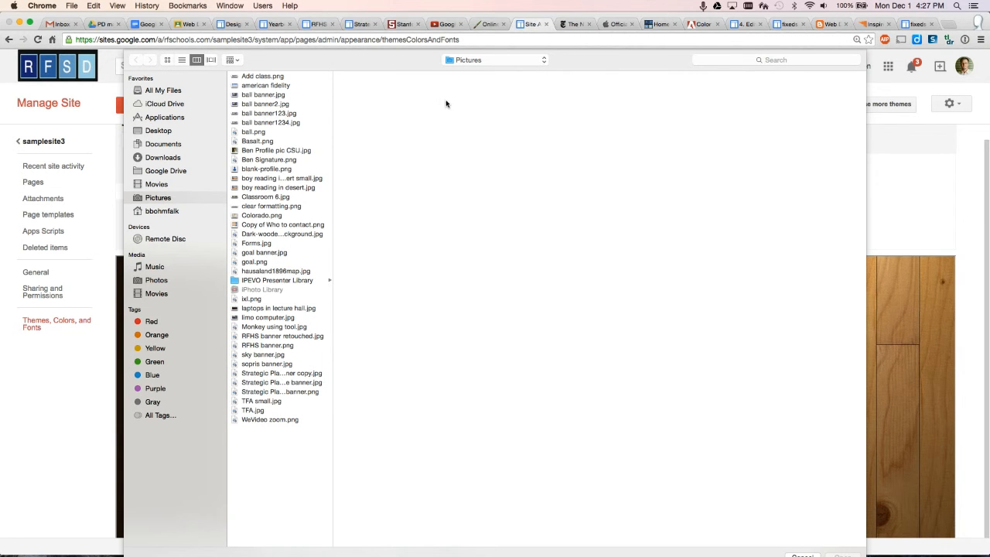
pyautogui.click(265, 271)
pyautogui.click(847, 554)
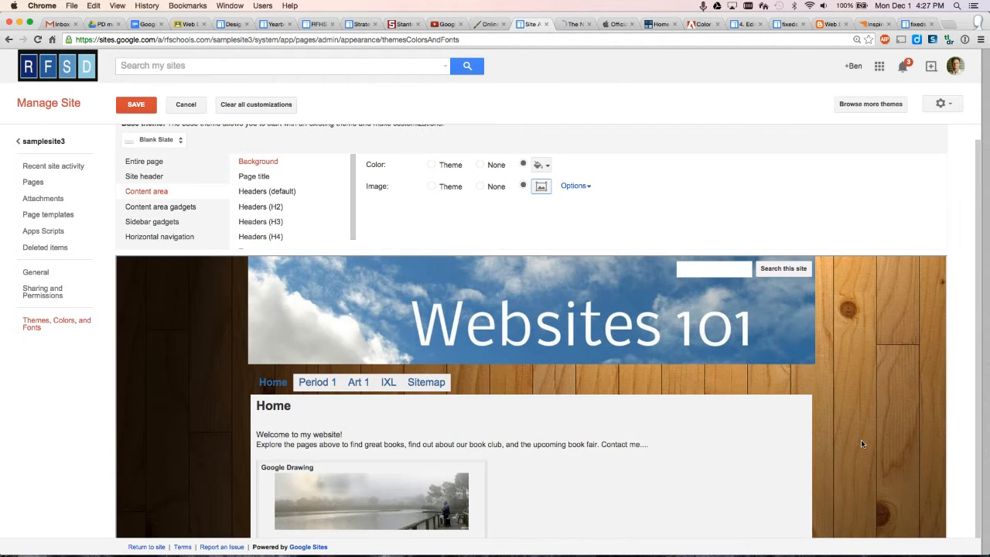
# Save the theme changes with the new content area background, and return to the site's home page
pyautogui.click(51, 141)
pyautogui.click(478, 194)
pyautogui.click(121, 108)
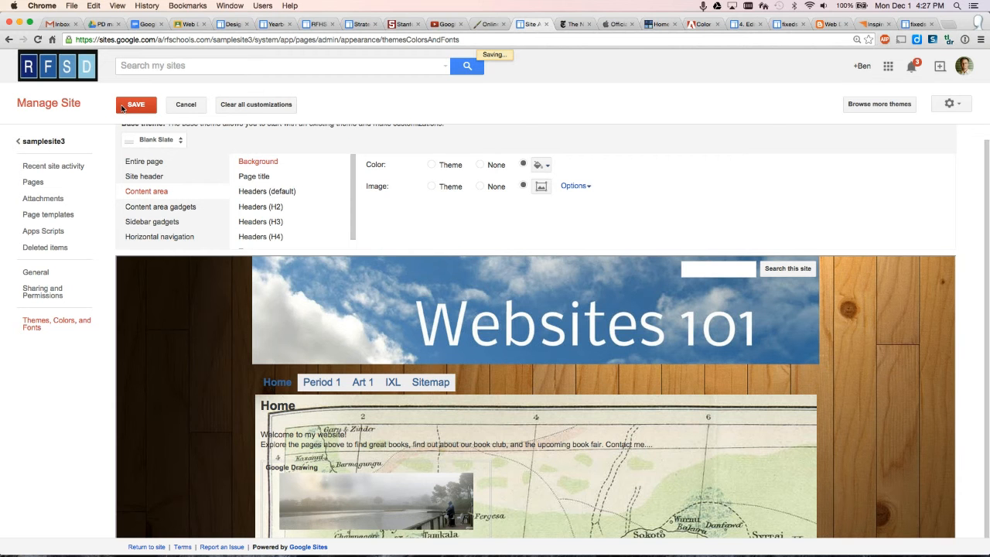
pyautogui.click(59, 142)
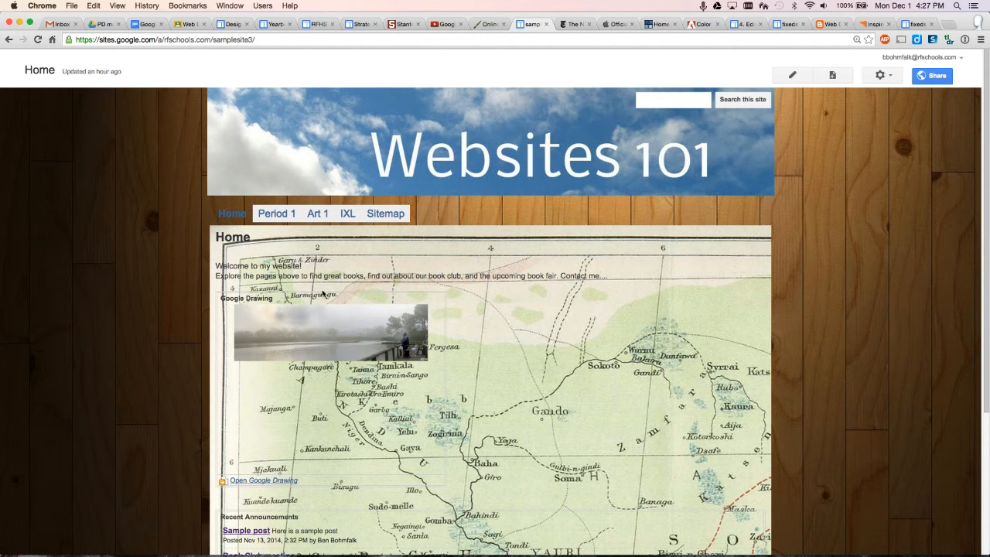
# Compare the home page with the Strategic Plan Central site's header navigation and the Yearbook site's page design
pyautogui.scroll(2, 652, 422)
pyautogui.click(357, 26)
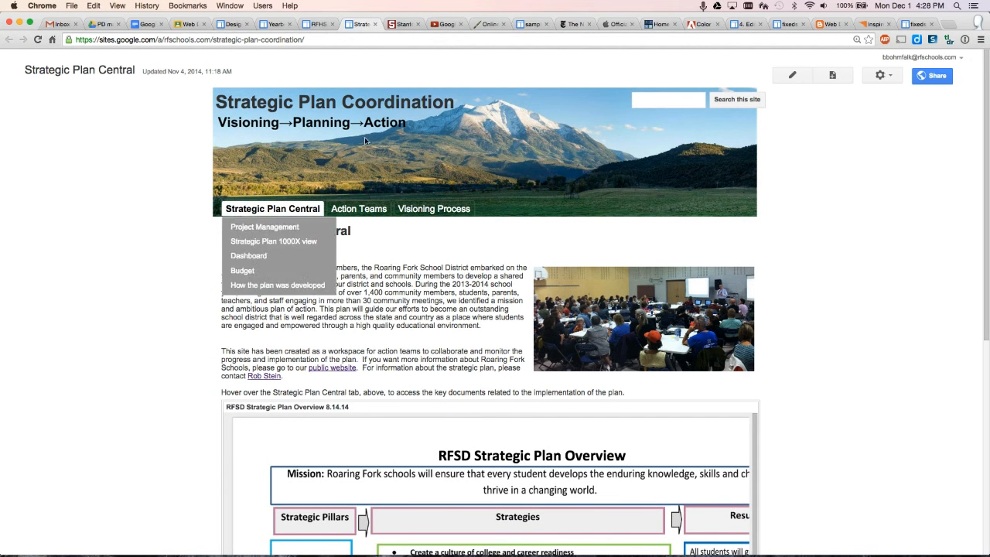
pyautogui.moveTo(357, 208)
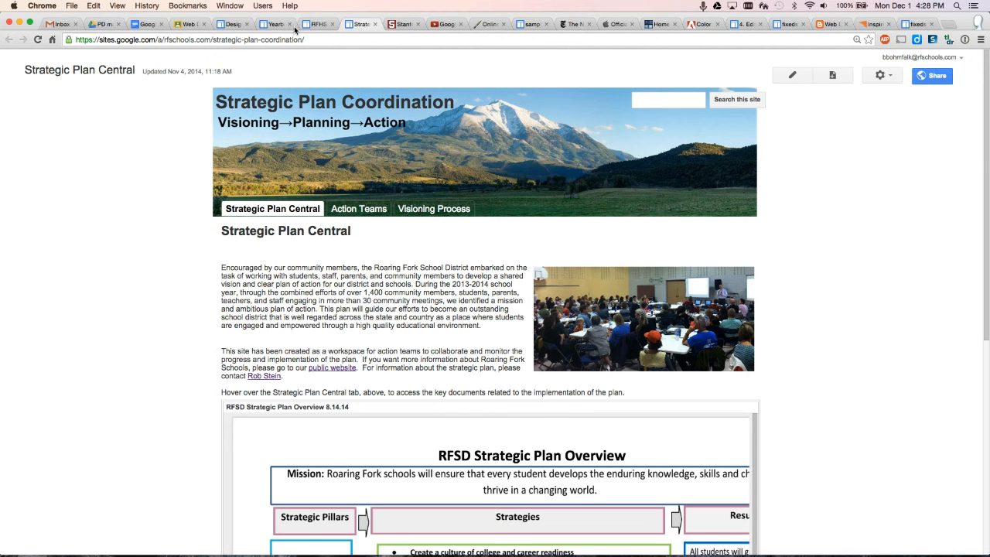
pyautogui.click(272, 24)
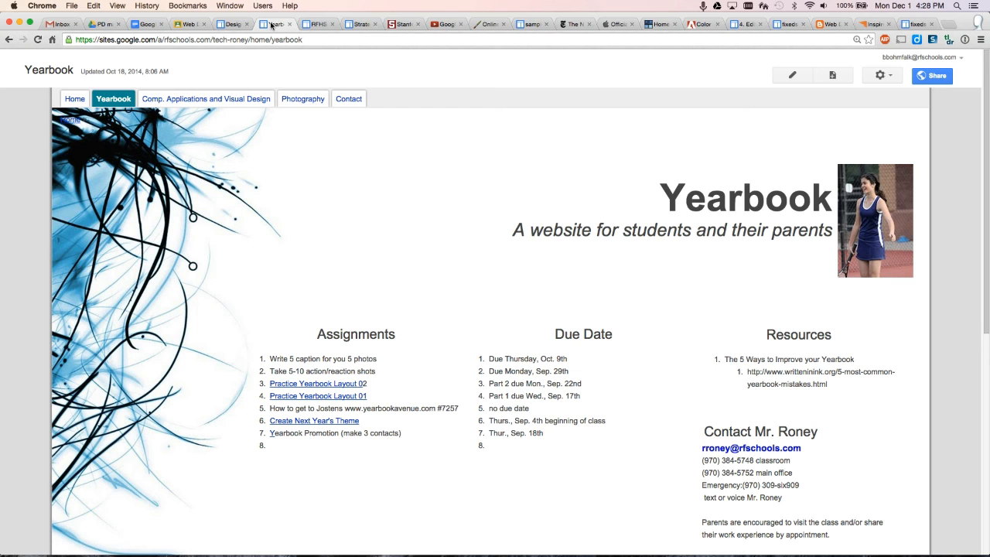